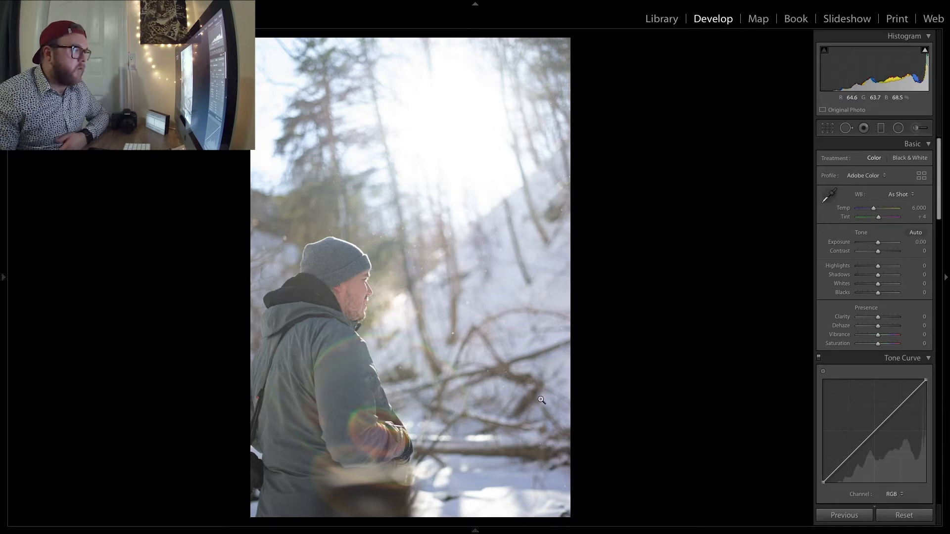
{"action": "key", "text": "ctrl+Left"}
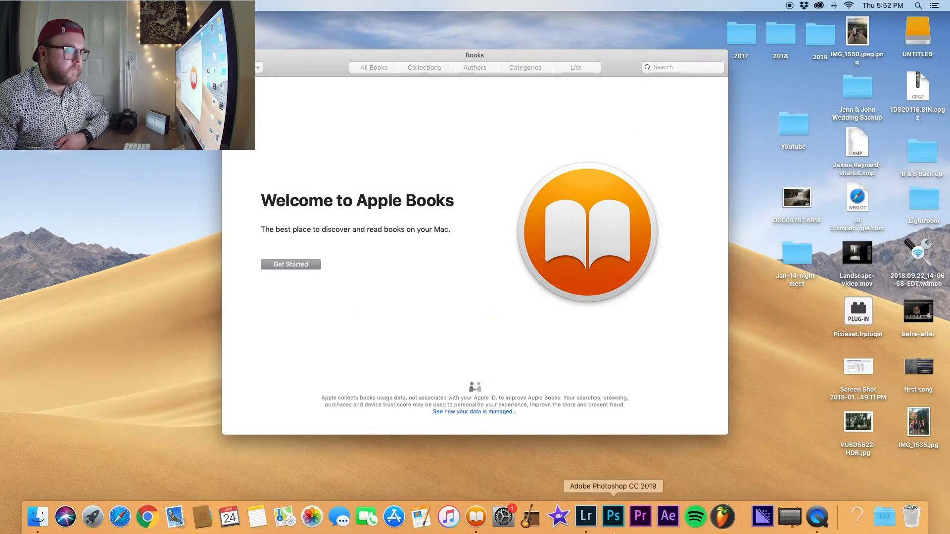
{"action": "left_click", "coordinate": [566, 514]}
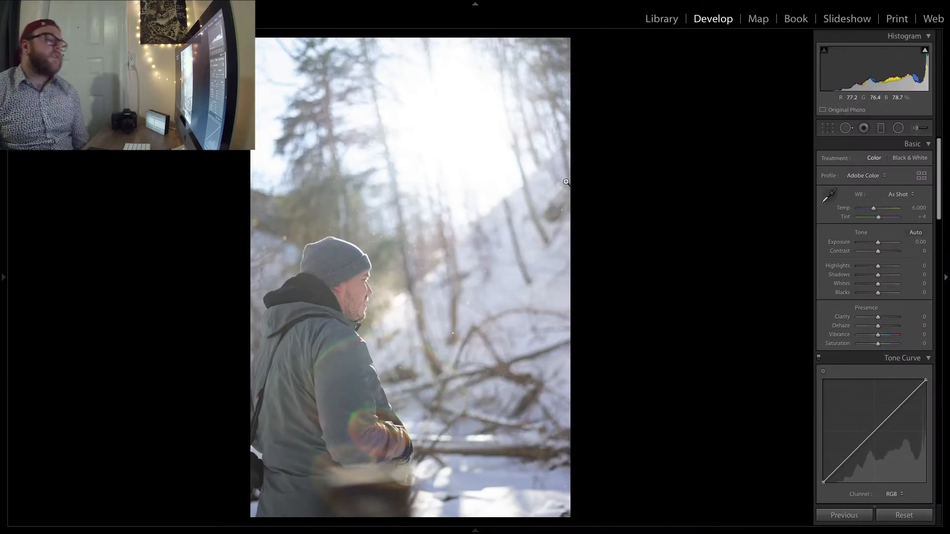
{"action": "mouse_move", "coordinate": [606, 532]}
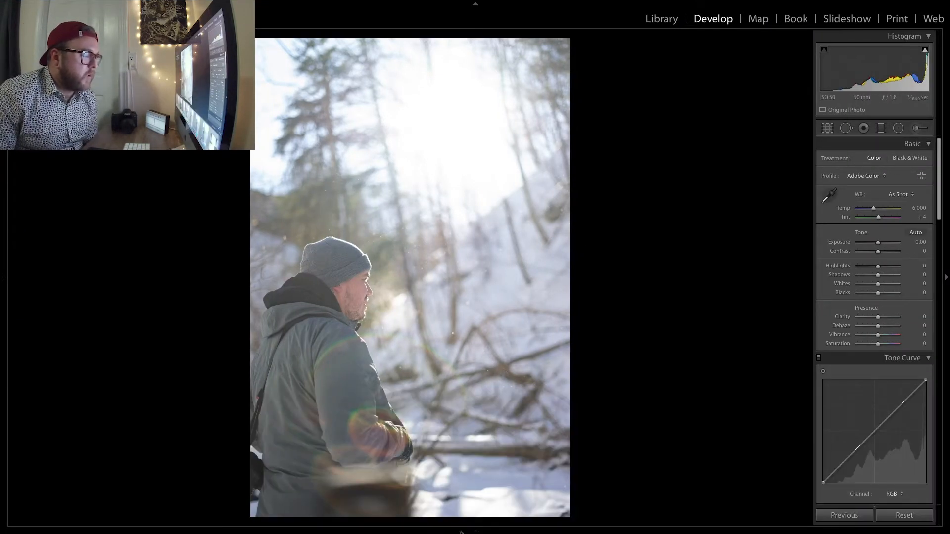
{"action": "mouse_move", "coordinate": [502, 530]}
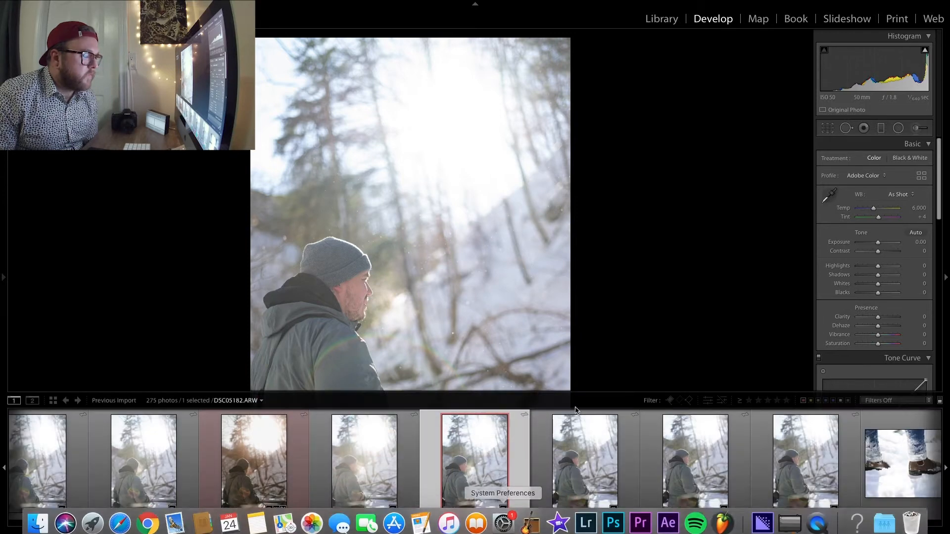
{"action": "right_click", "coordinate": [476, 517]}
{"action": "left_click", "coordinate": [480, 482]}
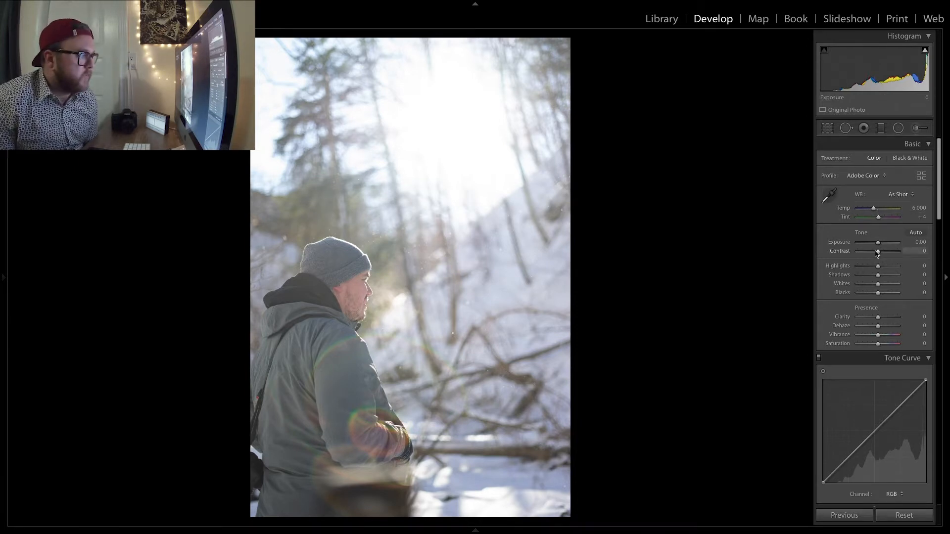
Lower the photo's Exposure to -0.95
{"action": "left_click_drag", "start_coordinate": [879, 246], "coordinate": [878, 248]}
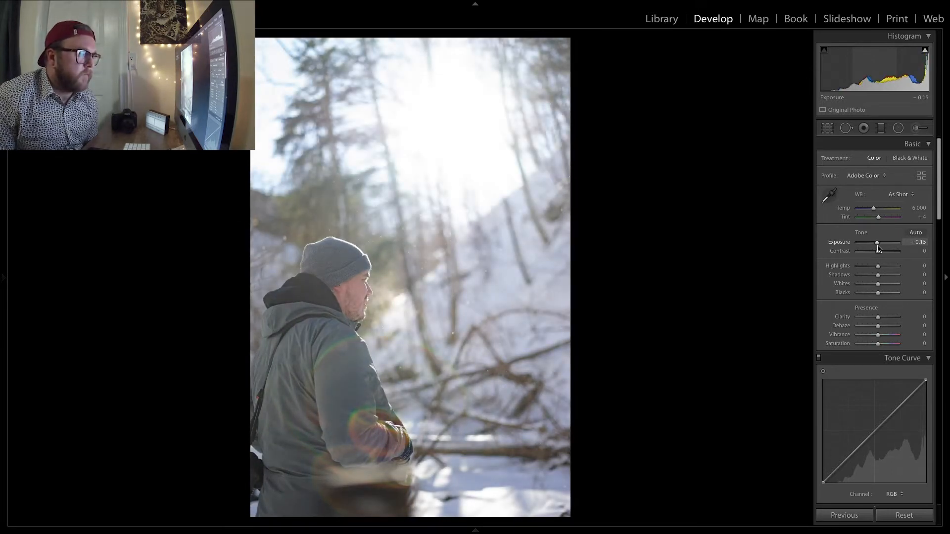
{"action": "left_click_drag", "start_coordinate": [878, 249], "coordinate": [877, 252]}
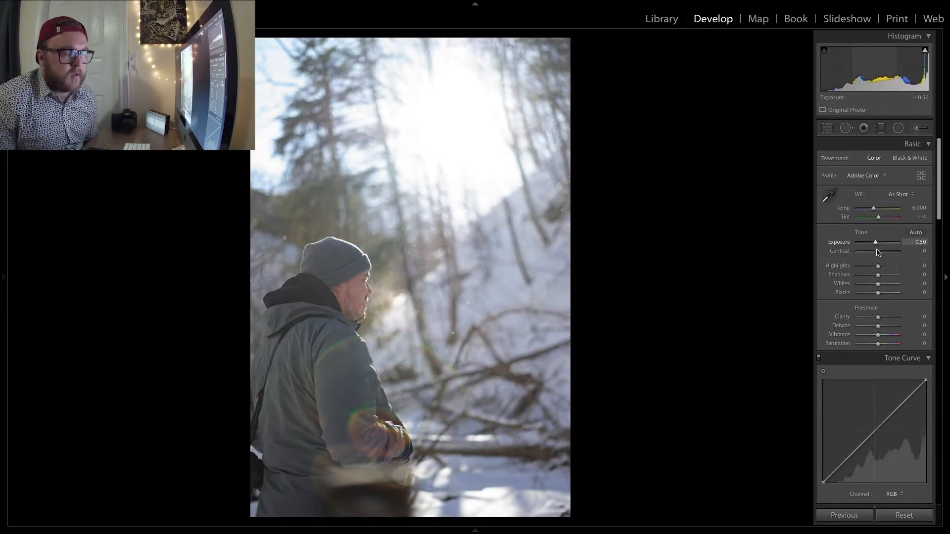
{"action": "left_click_drag", "start_coordinate": [877, 253], "coordinate": [876, 251]}
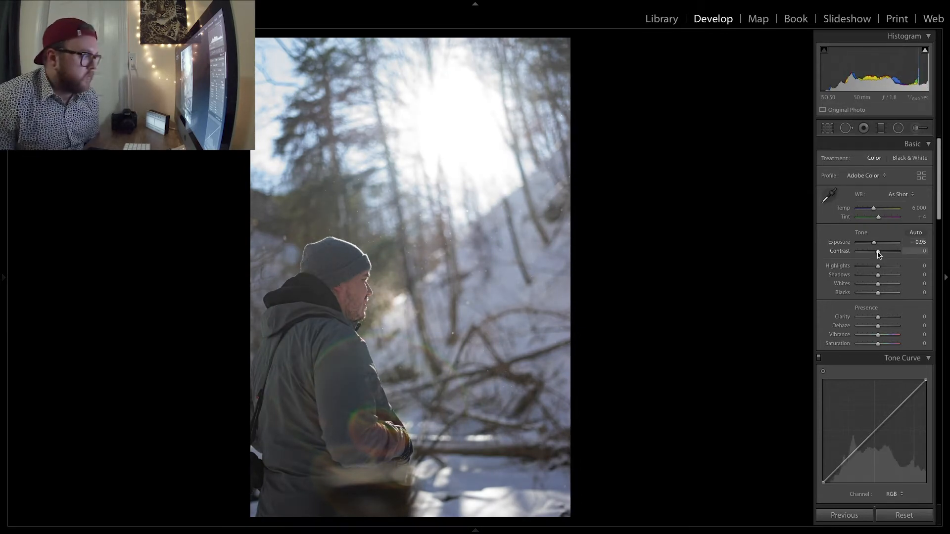
Adjust the photo's tone with Contrast -41, Highlights -47, Shadows -36, Whites +35 and Blacks -19
{"action": "left_click_drag", "start_coordinate": [879, 254], "coordinate": [871, 258]}
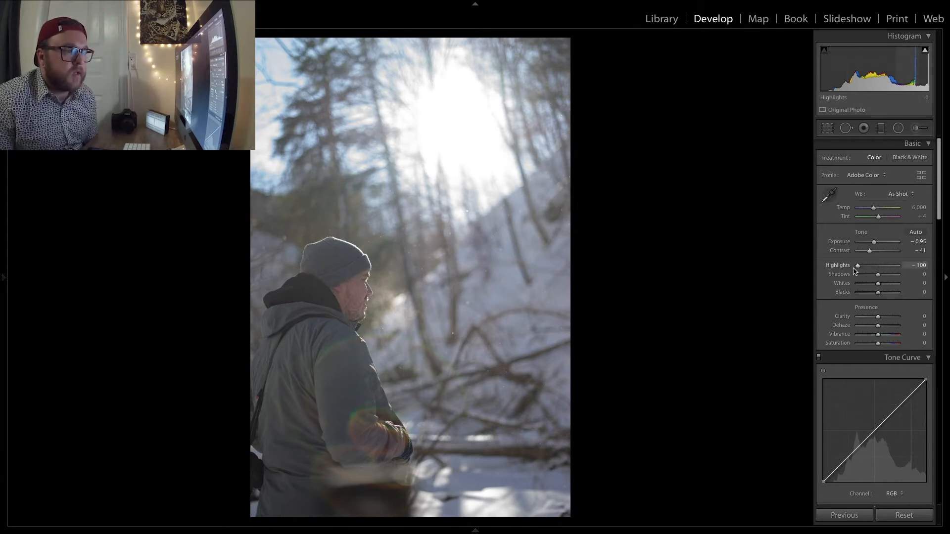
{"action": "left_click_drag", "start_coordinate": [854, 269], "coordinate": [870, 269]}
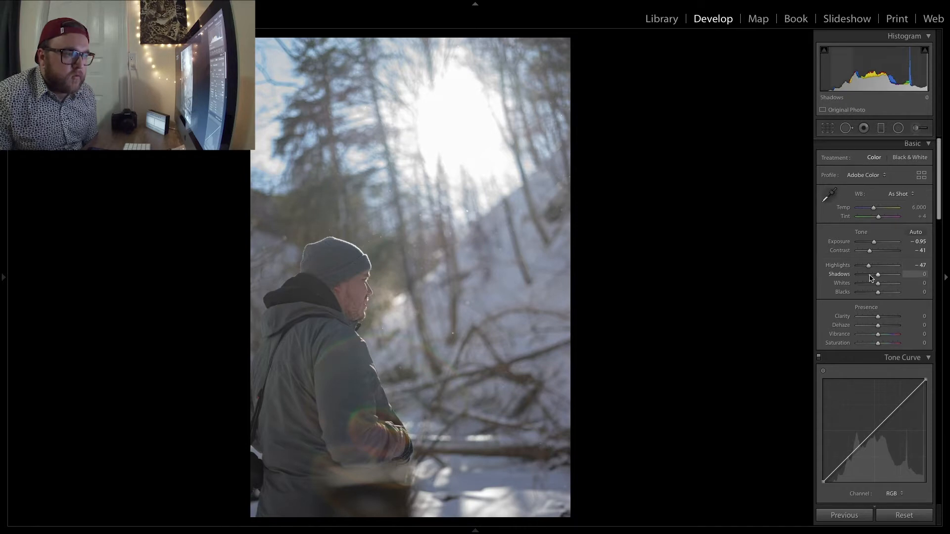
{"action": "mouse_move", "coordinate": [879, 278]}
{"action": "left_mouse_down"}
{"action": "mouse_move", "coordinate": [865, 277]}
{"action": "mouse_move", "coordinate": [902, 291]}
{"action": "mouse_move", "coordinate": [874, 292]}
{"action": "left_mouse_up"}
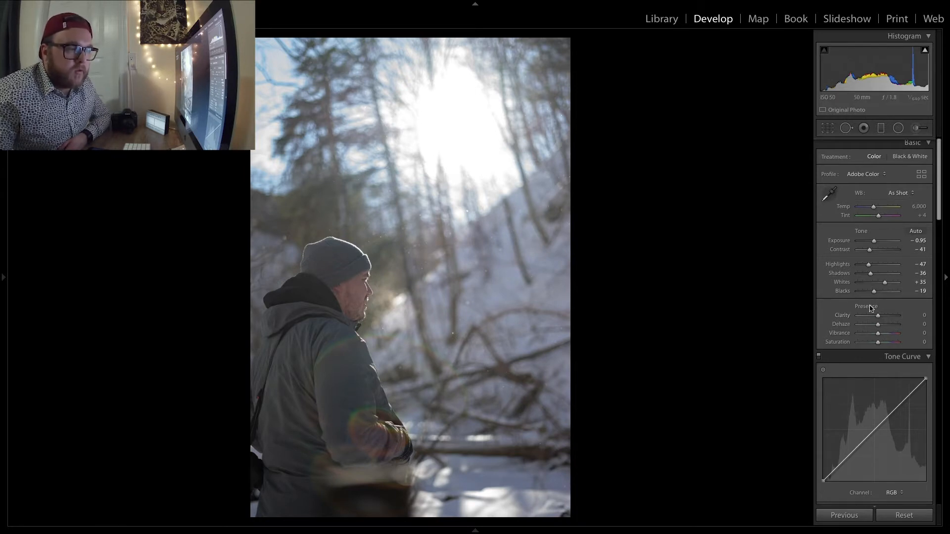
Set the presence adjustments to Clarity +10, Dehaze +25, Vibrance +22 and Saturation -16
{"action": "scroll", "coordinate": [866, 310], "scroll_direction": "down", "scroll_amount": 1}
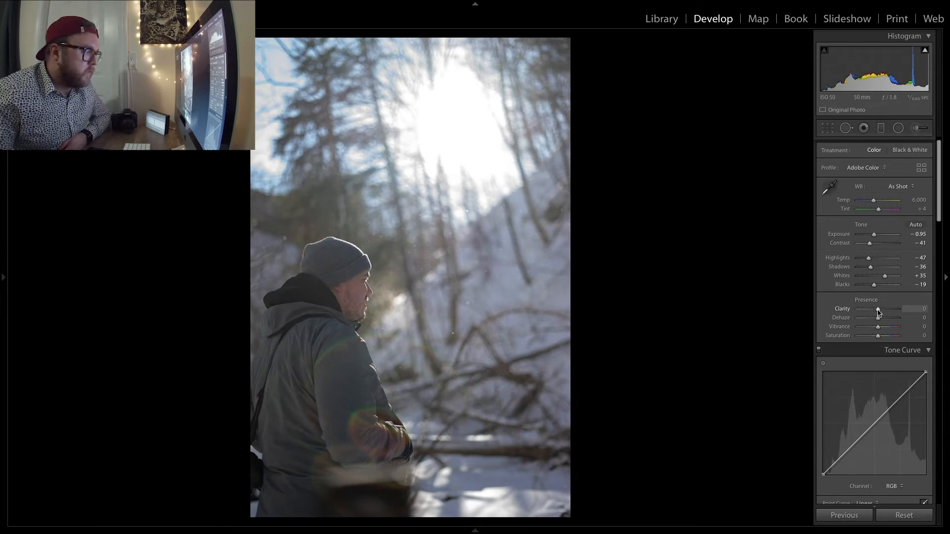
{"action": "mouse_move", "coordinate": [878, 311]}
{"action": "left_mouse_down"}
{"action": "mouse_move", "coordinate": [894, 311]}
{"action": "mouse_move", "coordinate": [868, 313]}
{"action": "mouse_move", "coordinate": [910, 317]}
{"action": "mouse_move", "coordinate": [878, 317]}
{"action": "left_mouse_up"}
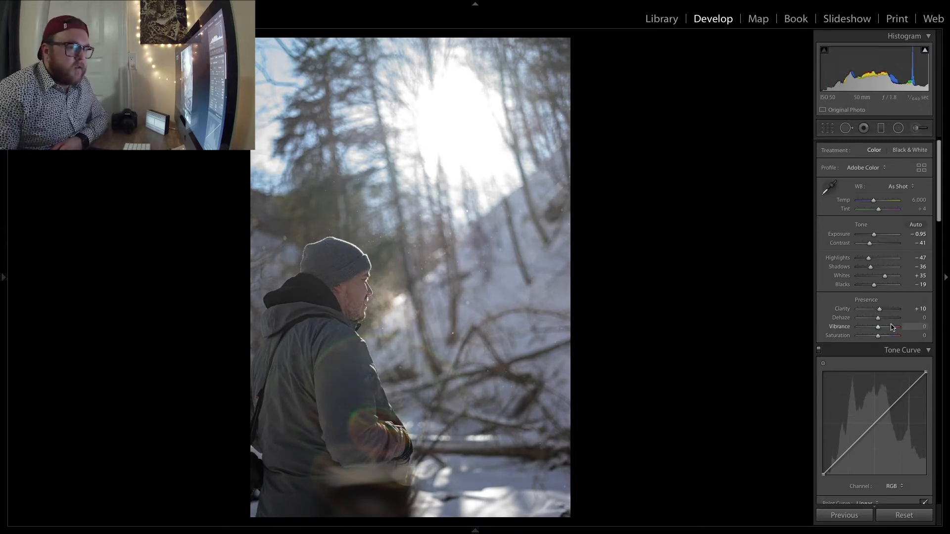
{"action": "scroll", "coordinate": [885, 324], "scroll_direction": "down", "scroll_amount": 1}
{"action": "scroll", "coordinate": [877, 320], "scroll_direction": "down", "scroll_amount": 1}
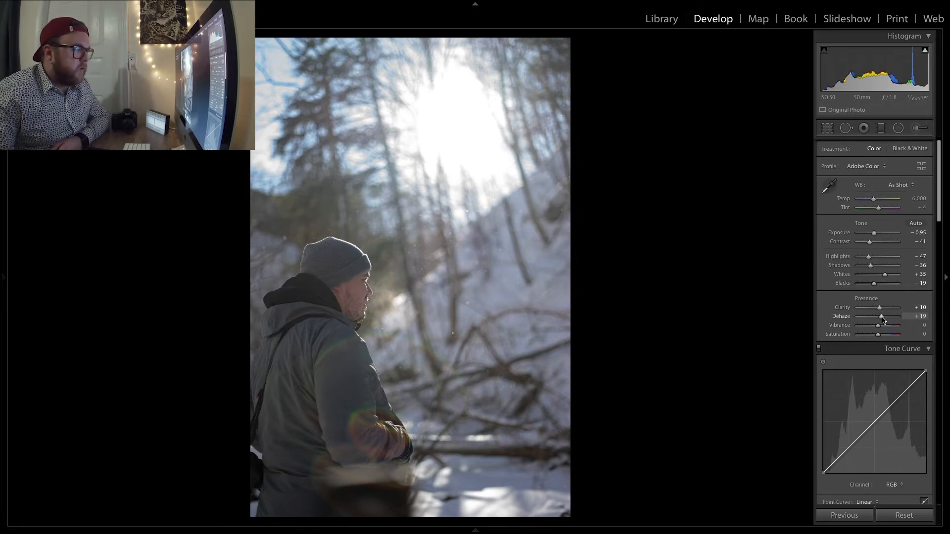
{"action": "left_click_drag", "start_coordinate": [883, 320], "coordinate": [885, 321]}
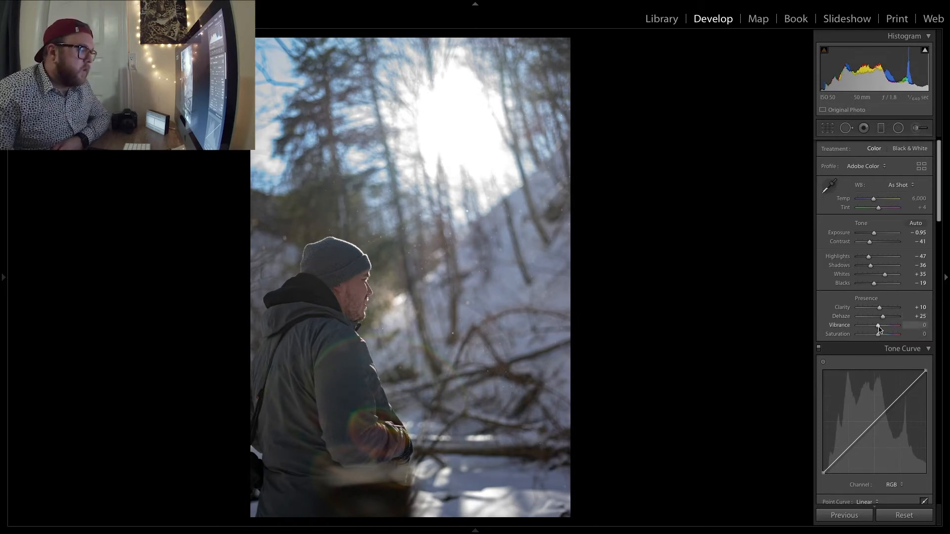
{"action": "mouse_move", "coordinate": [879, 329]}
{"action": "left_mouse_down"}
{"action": "mouse_move", "coordinate": [859, 333]}
{"action": "mouse_move", "coordinate": [885, 331]}
{"action": "mouse_move", "coordinate": [877, 338]}
{"action": "left_mouse_up"}
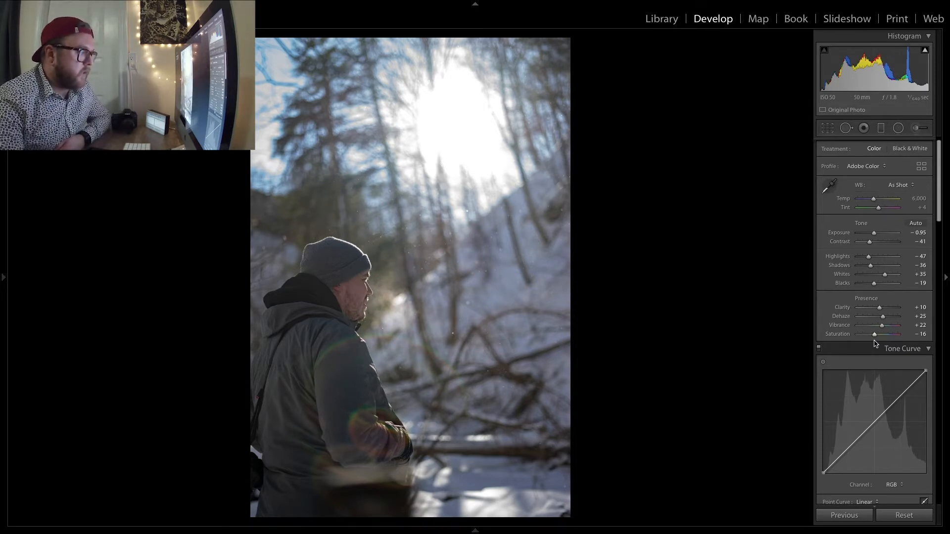
Compare the edited photo with its original by switching repeatedly between the before and after views
{"action": "key", "text": "backslash"}
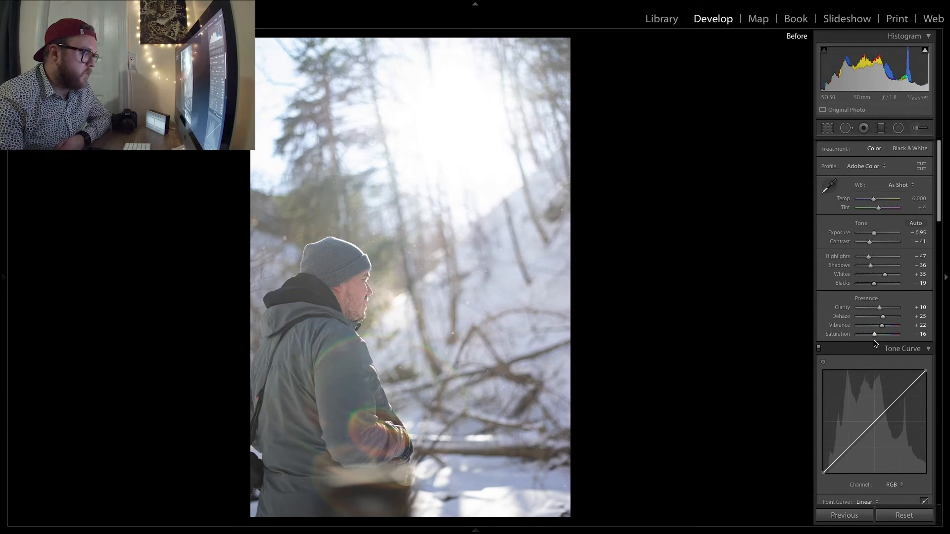
{"action": "key", "text": "backslash"}
{"action": "key", "text": "backslash"}
{"action": "key", "text": "backslash"}
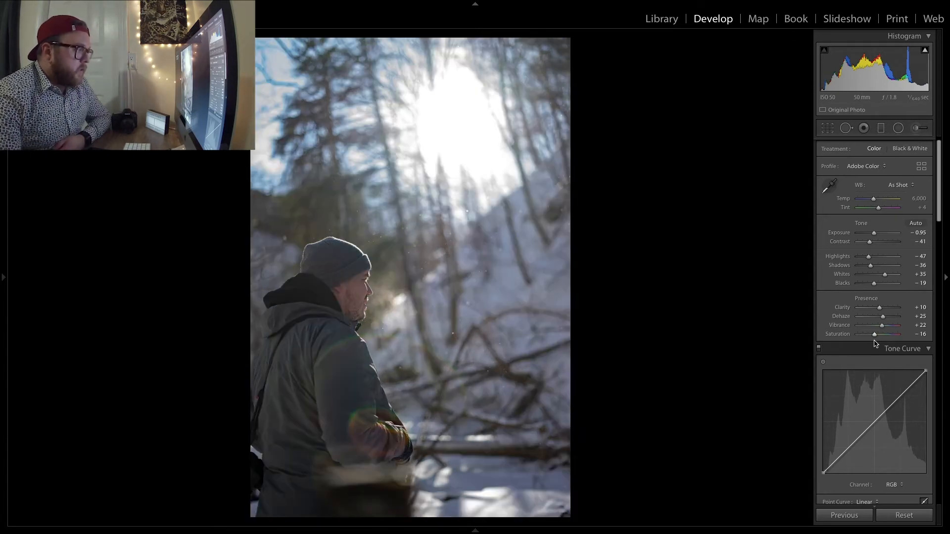
{"action": "key", "text": "backslash"}
{"action": "key", "text": "backslash"}
{"action": "key", "text": "backslash"}
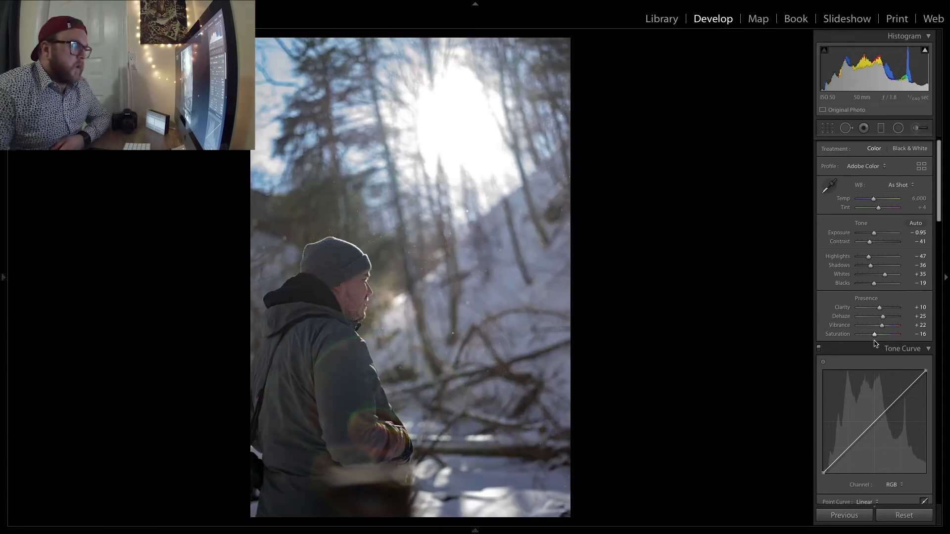
{"action": "key", "text": "backslash"}
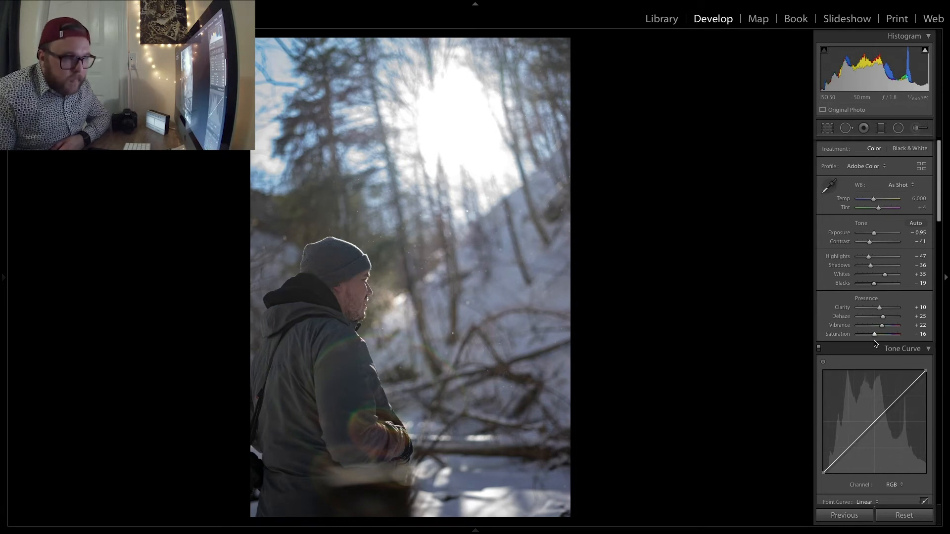
Shape the RGB tone curve into an S with darker shadows at about 23.9/17.3 %, brighter upper midtones and a raised black point
{"action": "scroll", "coordinate": [837, 323], "scroll_direction": "down", "scroll_amount": 3}
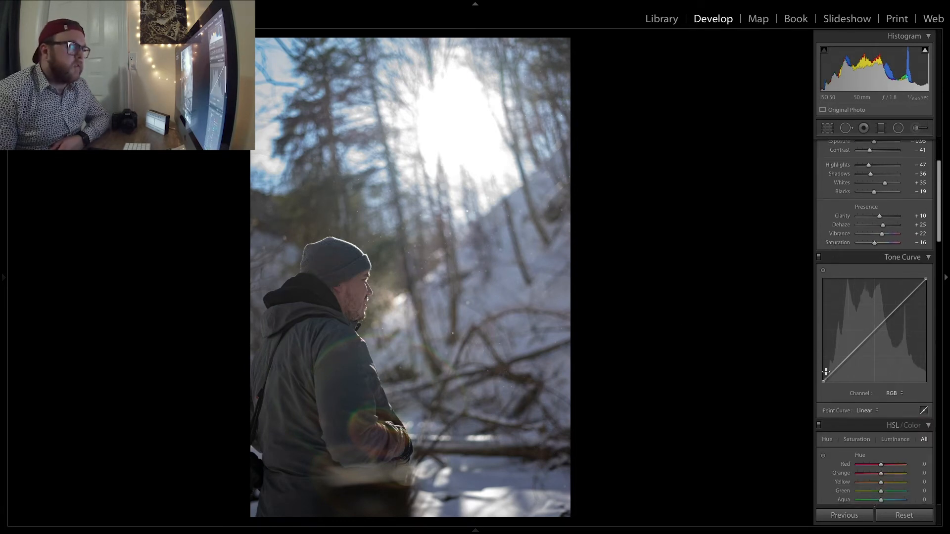
{"action": "scroll", "coordinate": [846, 360], "scroll_direction": "down", "scroll_amount": 3}
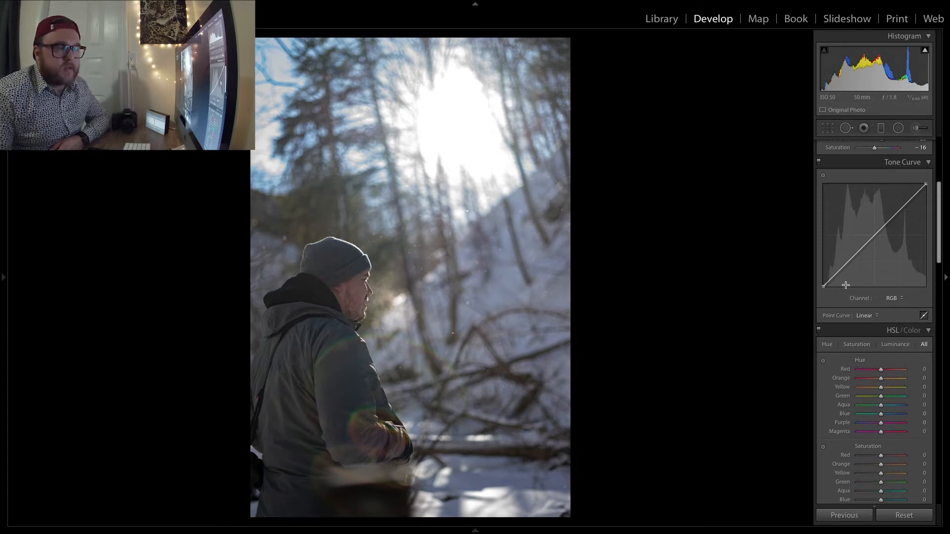
{"action": "left_click_drag", "start_coordinate": [849, 261], "coordinate": [847, 270]}
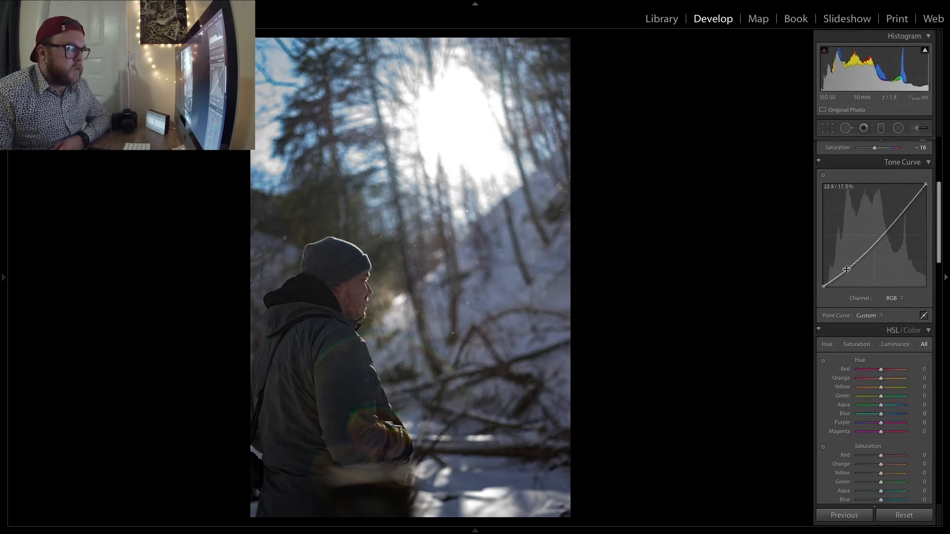
{"action": "left_click_drag", "start_coordinate": [885, 228], "coordinate": [885, 222]}
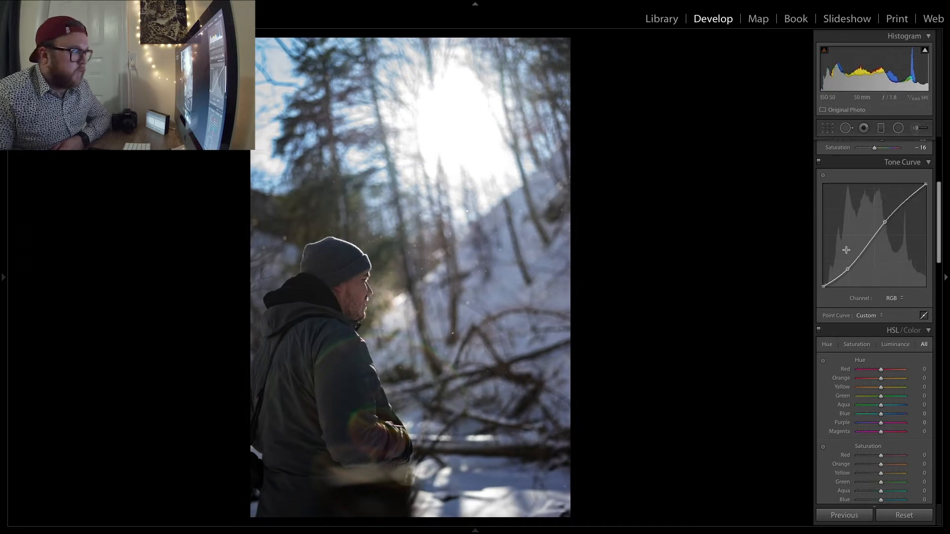
{"action": "mouse_move", "coordinate": [824, 287]}
{"action": "left_mouse_down"}
{"action": "mouse_move", "coordinate": [819, 271]}
{"action": "mouse_move", "coordinate": [812, 278]}
{"action": "left_mouse_up"}
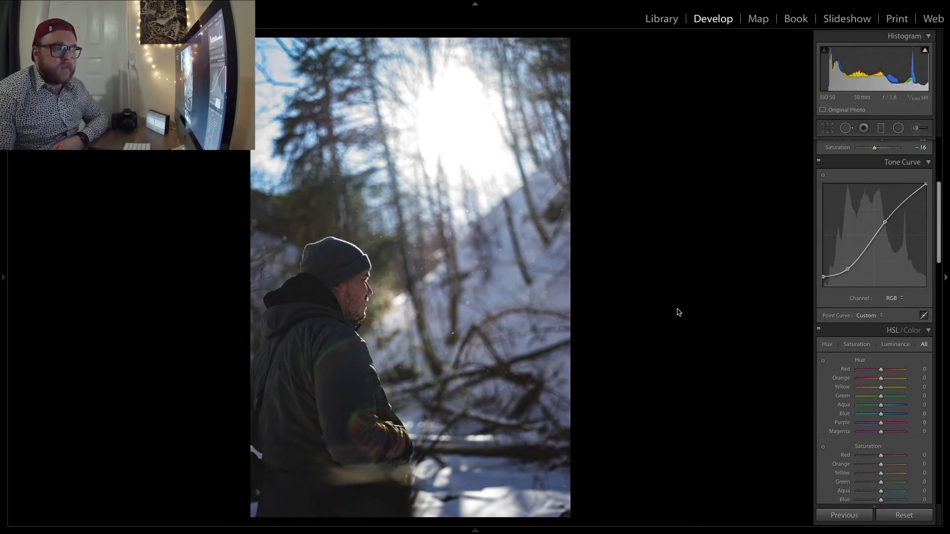
Shape the Red channel's tone curve into an S, lowering the shadows and raising the upper midtones to about 59.2/69.8 %
{"action": "left_click", "coordinate": [893, 298]}
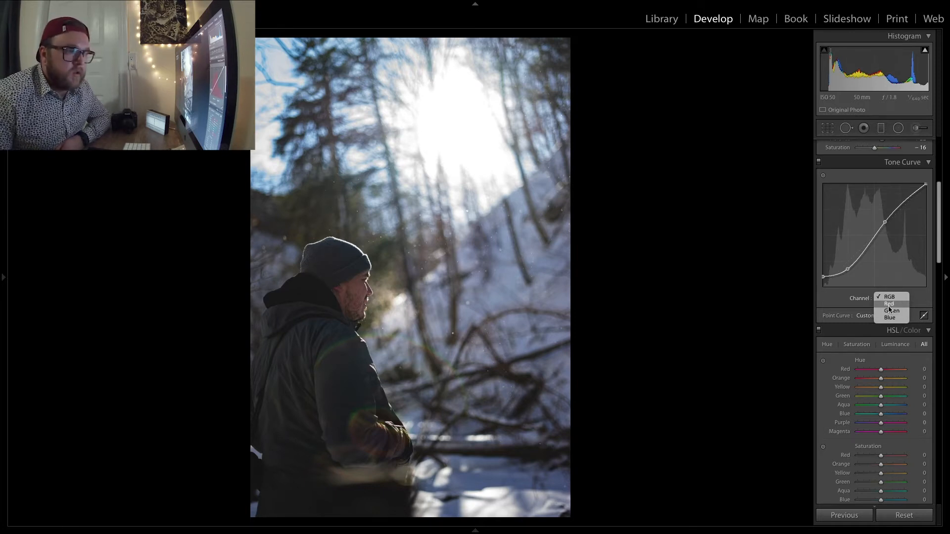
{"action": "left_click", "coordinate": [892, 305]}
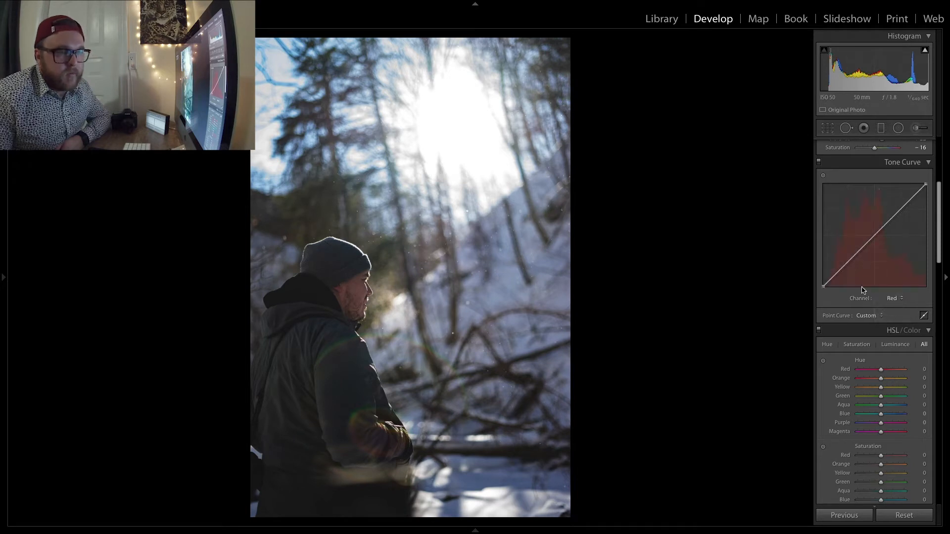
{"action": "left_click_drag", "start_coordinate": [841, 272], "coordinate": [835, 279]}
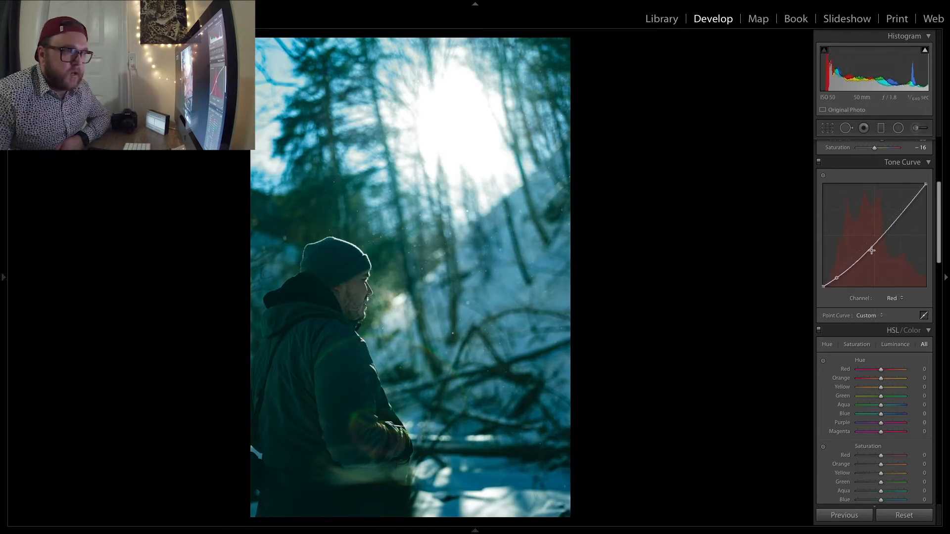
{"action": "left_click_drag", "start_coordinate": [871, 251], "coordinate": [884, 214]}
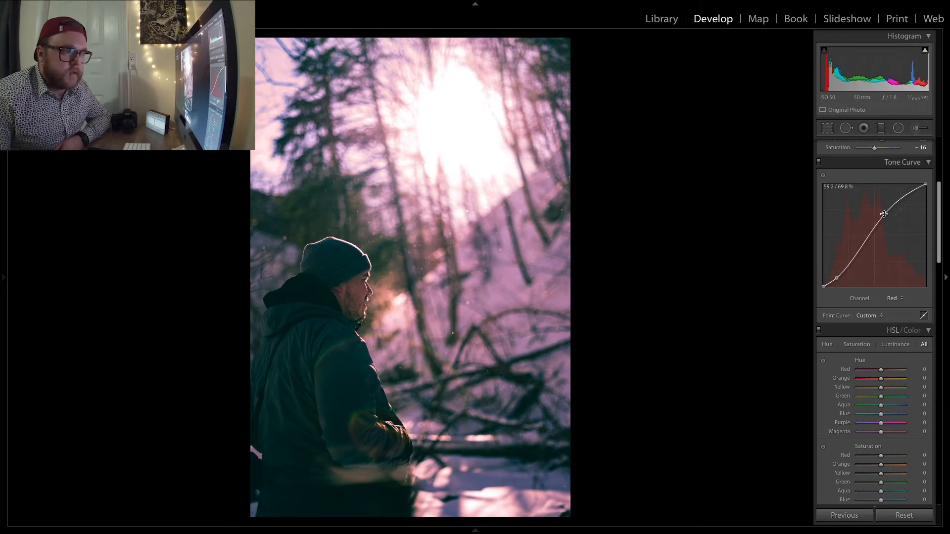
Shape the Green channel's tone curve into a mild S, lowering the shadows and setting the midtone point to about 46.7/49.8 %
{"action": "left_click", "coordinate": [893, 299]}
{"action": "left_click", "coordinate": [891, 303]}
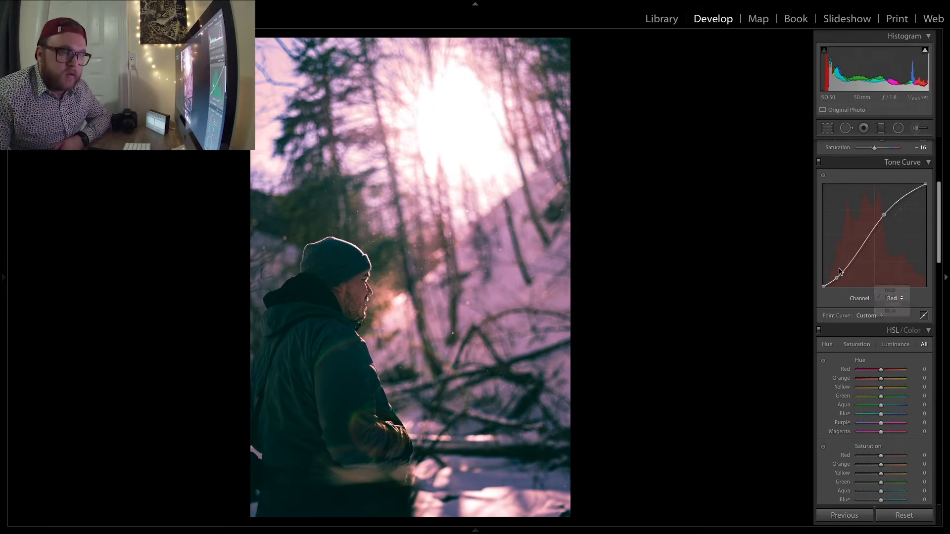
{"action": "left_click_drag", "start_coordinate": [835, 274], "coordinate": [834, 278]}
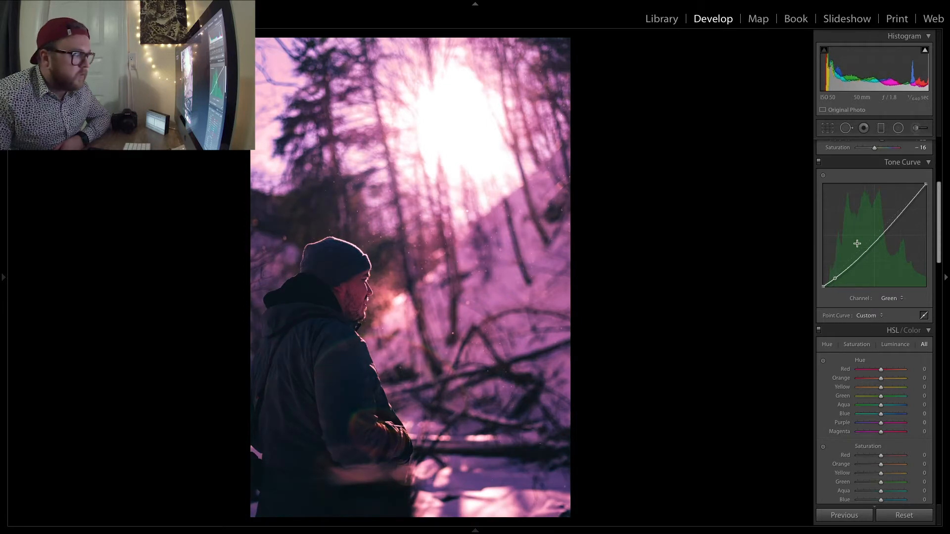
{"action": "left_click_drag", "start_coordinate": [873, 241], "coordinate": [872, 237]}
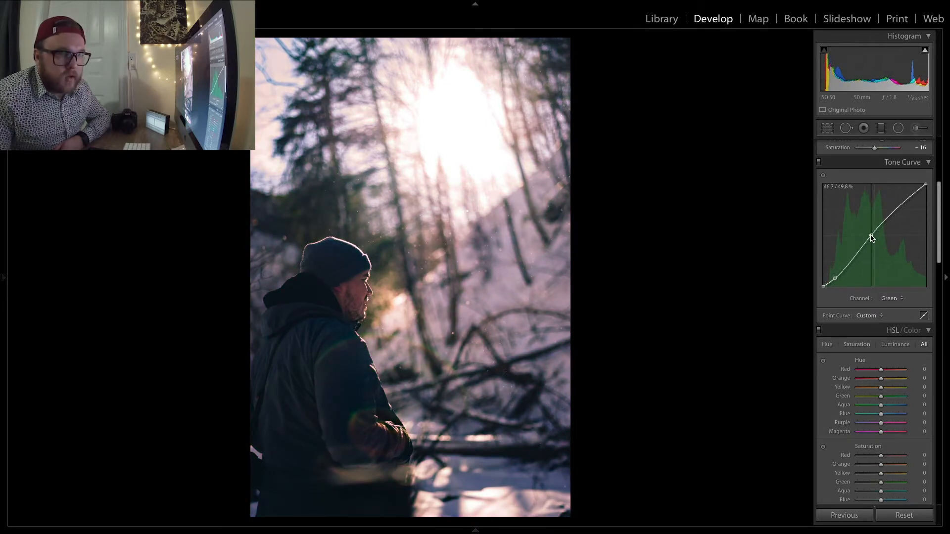
{"action": "left_click", "coordinate": [872, 236]}
Shape the Blue channel's tone curve into an S with points at about 12.5/7.8 % in the shadows and 44.7/49.0 % in the midtones
{"action": "left_click", "coordinate": [886, 299]}
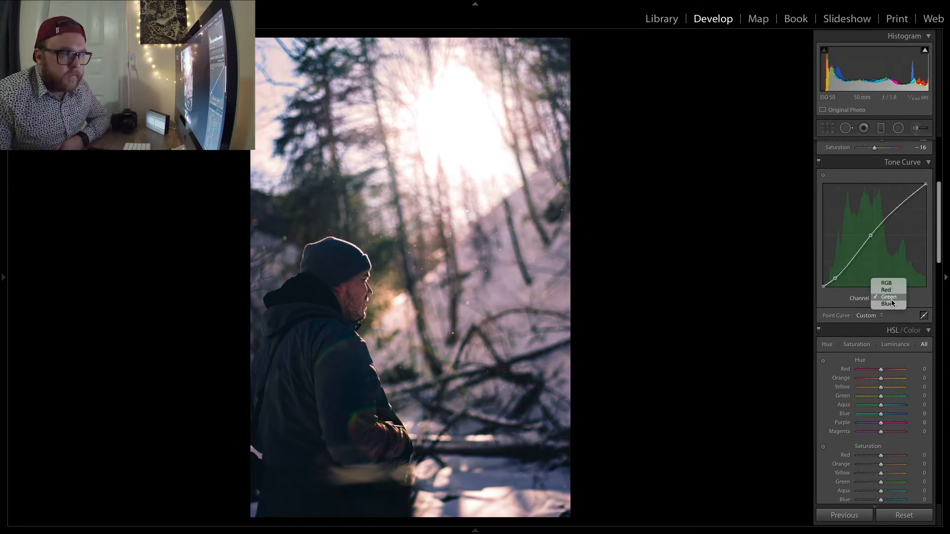
{"action": "left_click", "coordinate": [890, 304]}
{"action": "left_click_drag", "start_coordinate": [836, 274], "coordinate": [836, 280]}
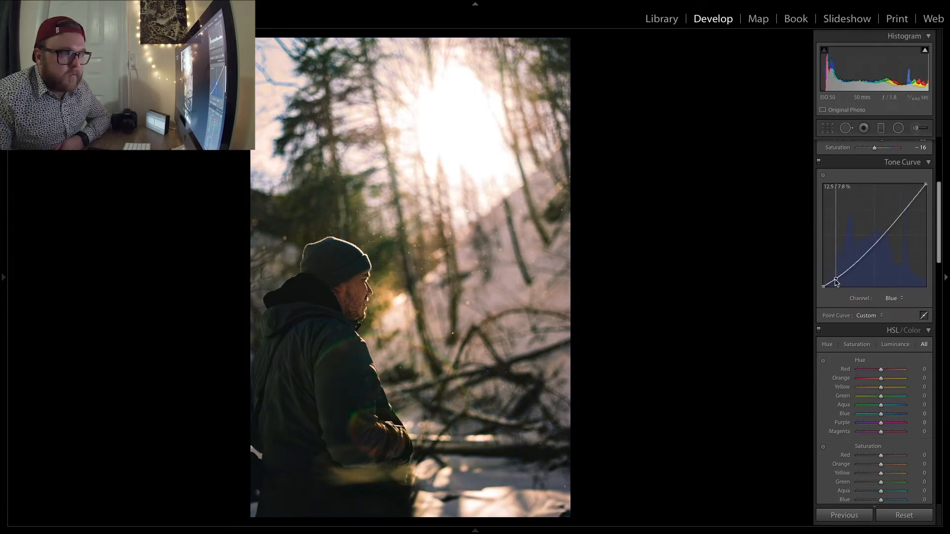
{"action": "left_click_drag", "start_coordinate": [874, 242], "coordinate": [870, 238]}
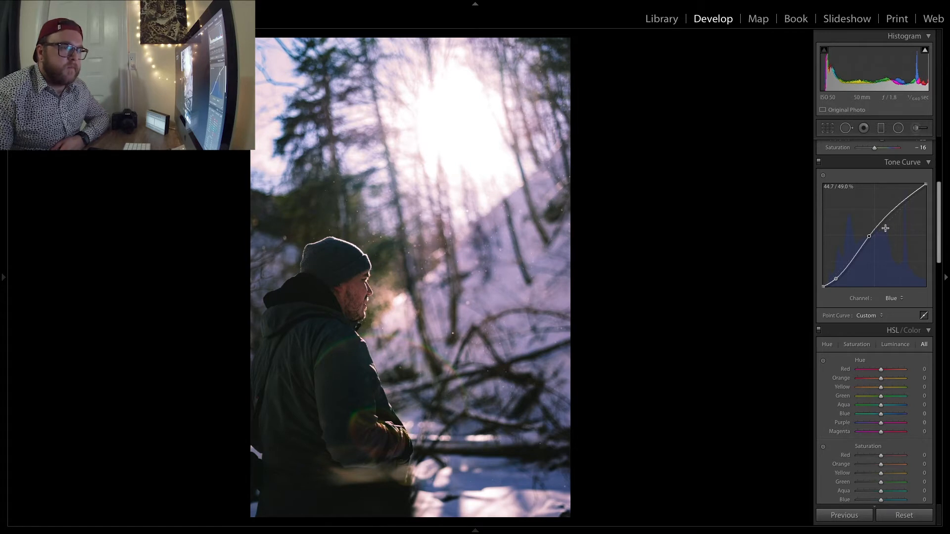
Add an upper-tone point to the Blue channel's tone curve and lower its shadow point to about 9.8/5.9 %
{"action": "left_click_drag", "start_coordinate": [899, 202], "coordinate": [901, 202]}
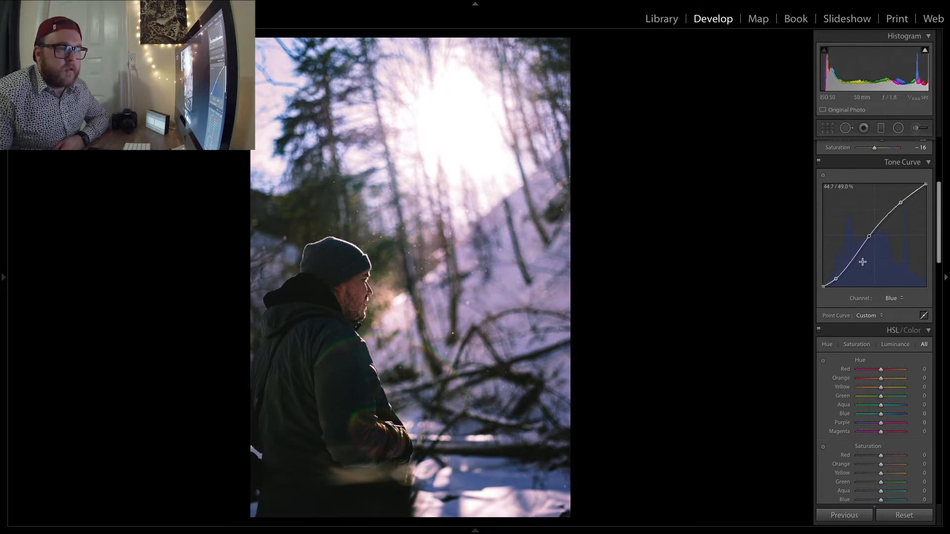
{"action": "left_click_drag", "start_coordinate": [835, 278], "coordinate": [833, 282]}
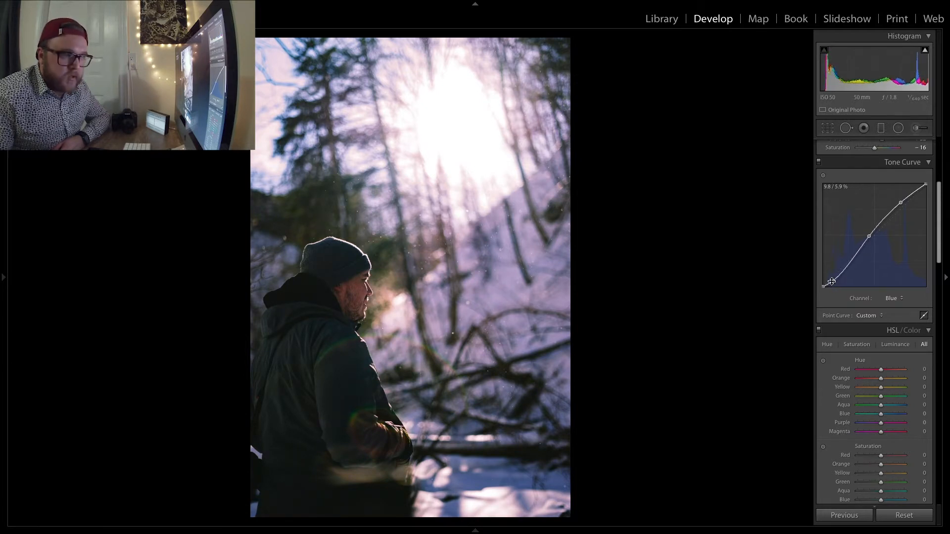
Refine the Green channel's tone curve by lowering the shadow point and raising the midtone point to about 62.7/72.5 %
{"action": "left_click", "coordinate": [890, 298]}
{"action": "left_click", "coordinate": [892, 291]}
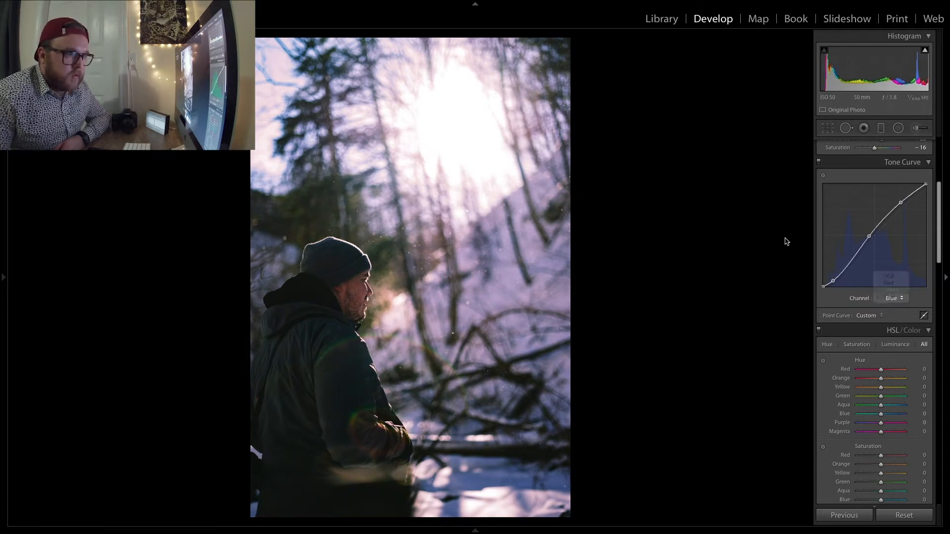
{"action": "left_click_drag", "start_coordinate": [838, 276], "coordinate": [838, 280]}
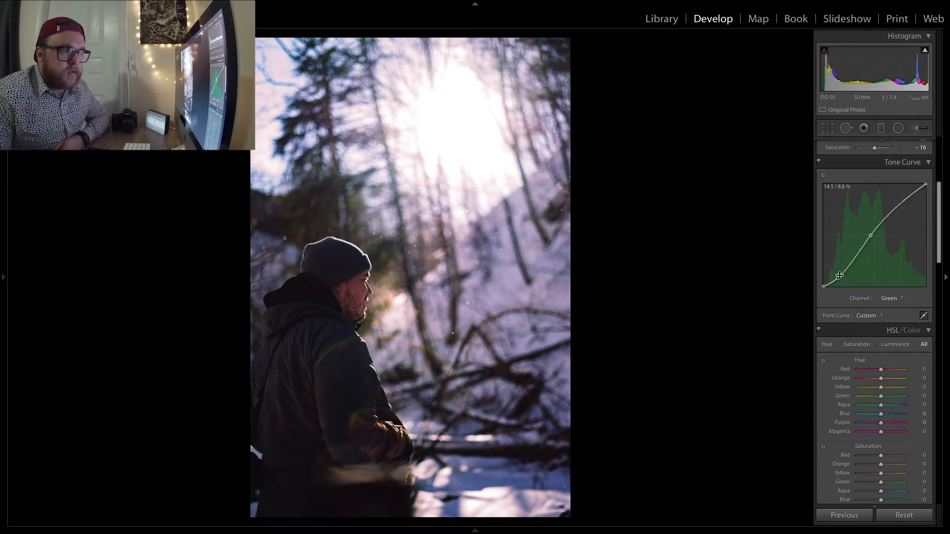
{"action": "left_click_drag", "start_coordinate": [871, 234], "coordinate": [888, 213]}
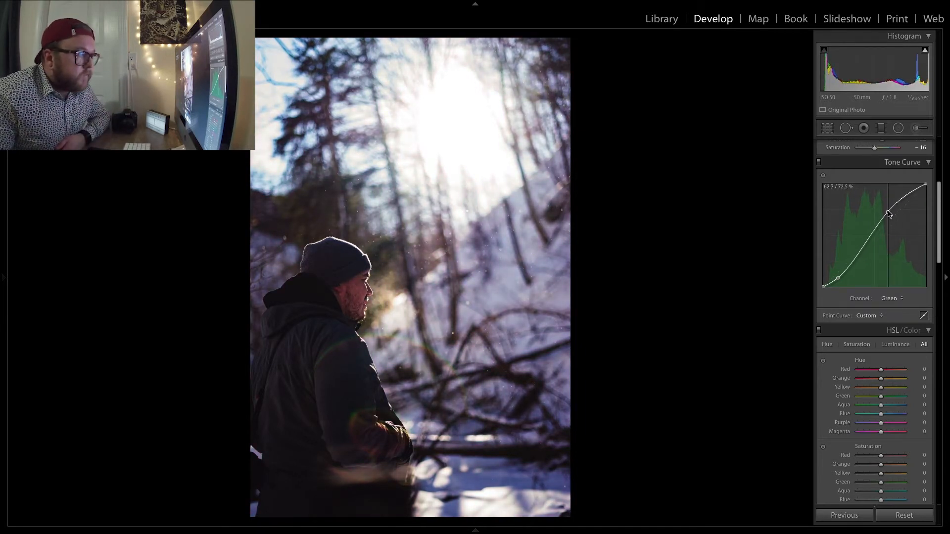
Refine the Red channel's tone curve with slightly lower shadows and upper midtones at about 60.8/70.6 %, and compare the edit with the original photo
{"action": "left_click", "coordinate": [891, 298]}
{"action": "left_click", "coordinate": [889, 290]}
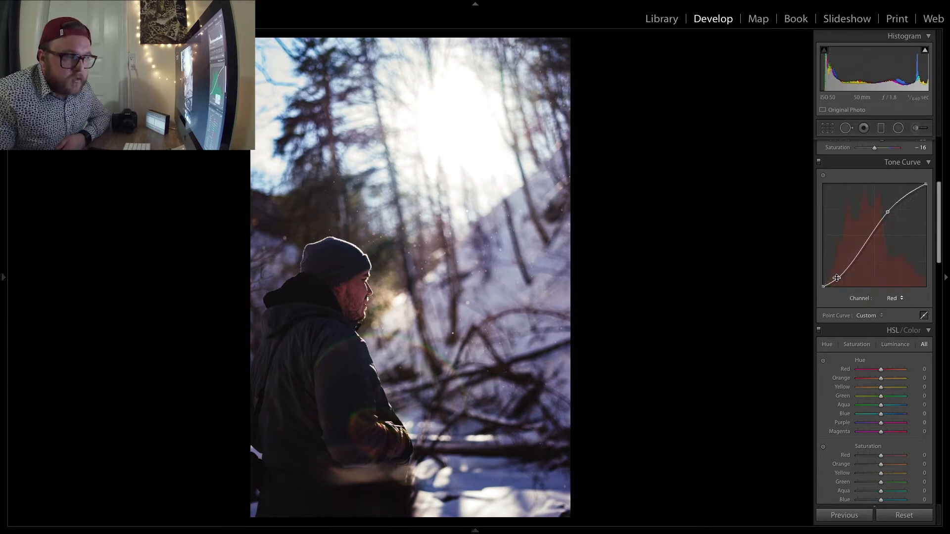
{"action": "left_click_drag", "start_coordinate": [836, 278], "coordinate": [835, 282]}
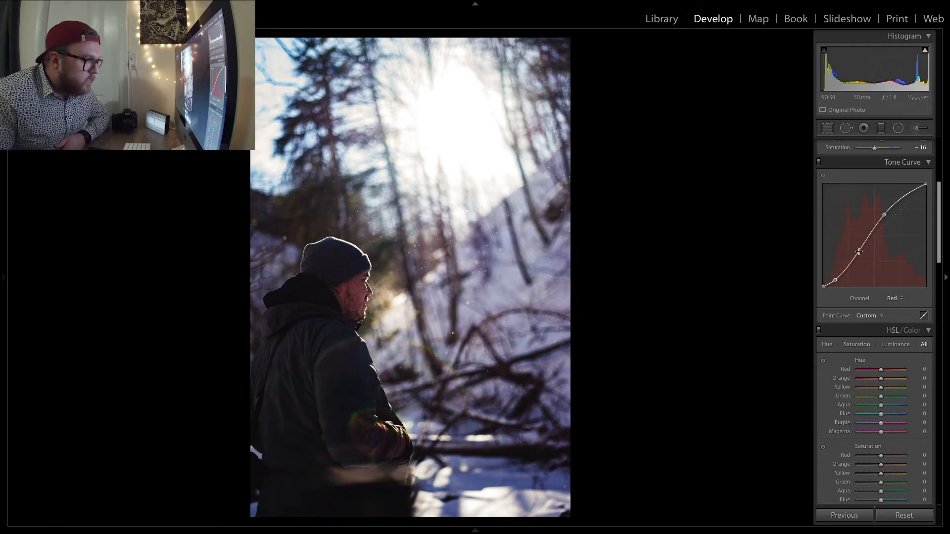
{"action": "left_click_drag", "start_coordinate": [884, 214], "coordinate": [886, 214]}
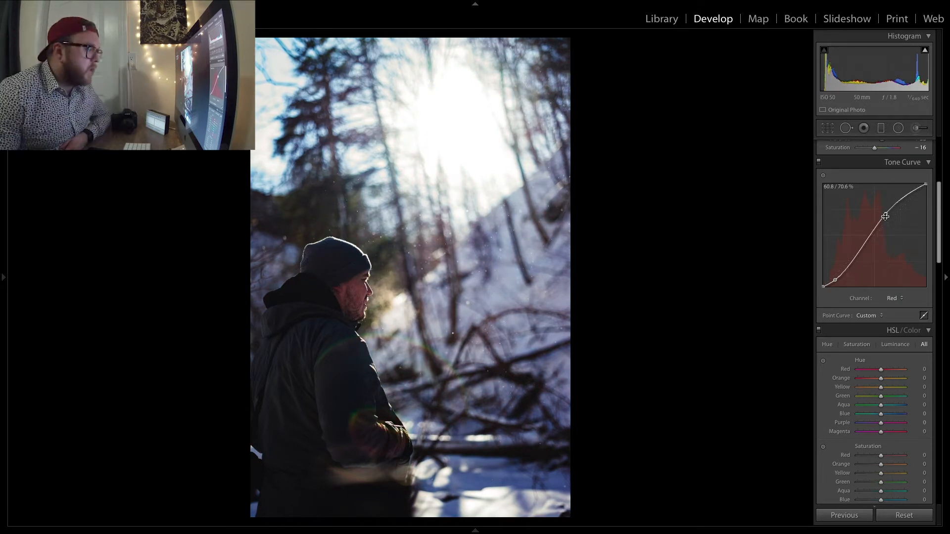
{"action": "key", "text": "backslash"}
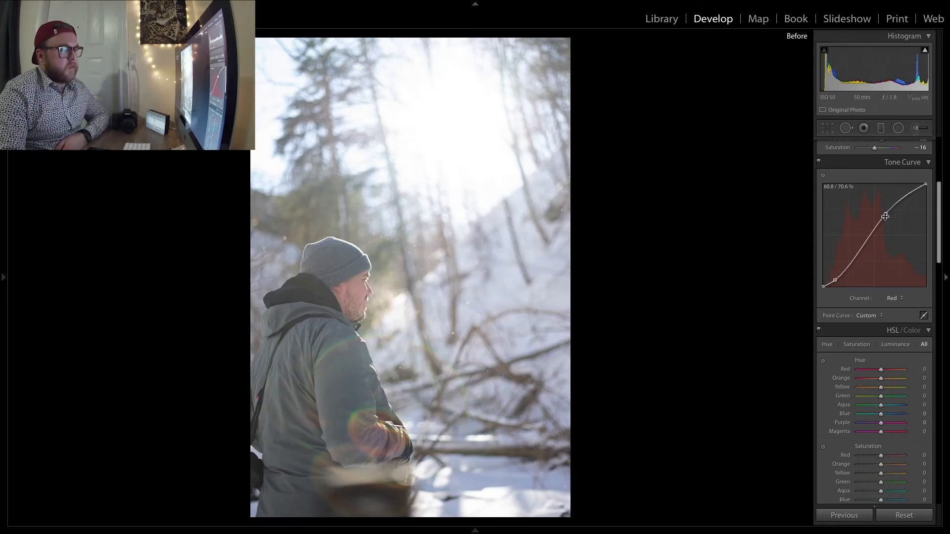
{"action": "key", "text": "backslash"}
{"action": "key", "text": "backslash"}
{"action": "key", "text": "backslash"}
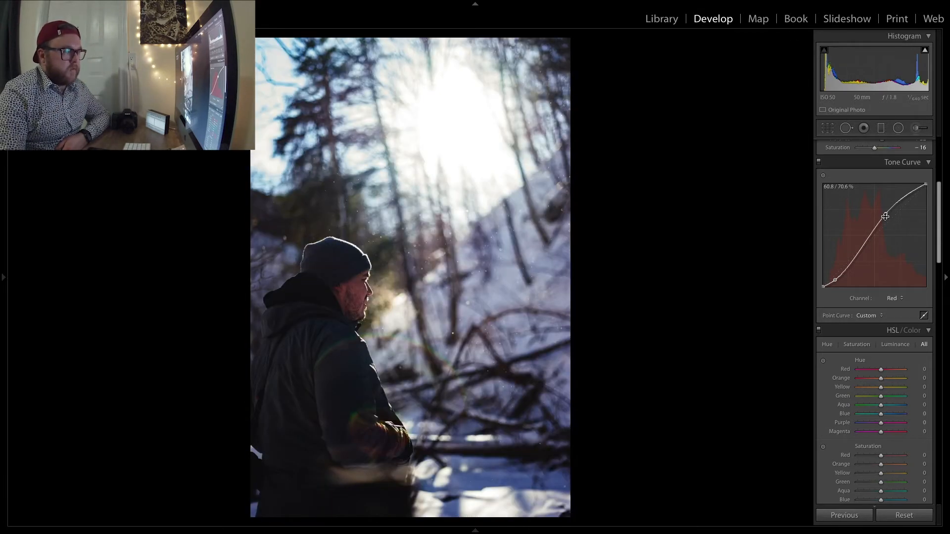
Set the HSL hues to Red +20, Orange +18, Yellow −40, Green +49 and Blue −20
{"action": "scroll", "coordinate": [852, 351], "scroll_direction": "down", "scroll_amount": 6}
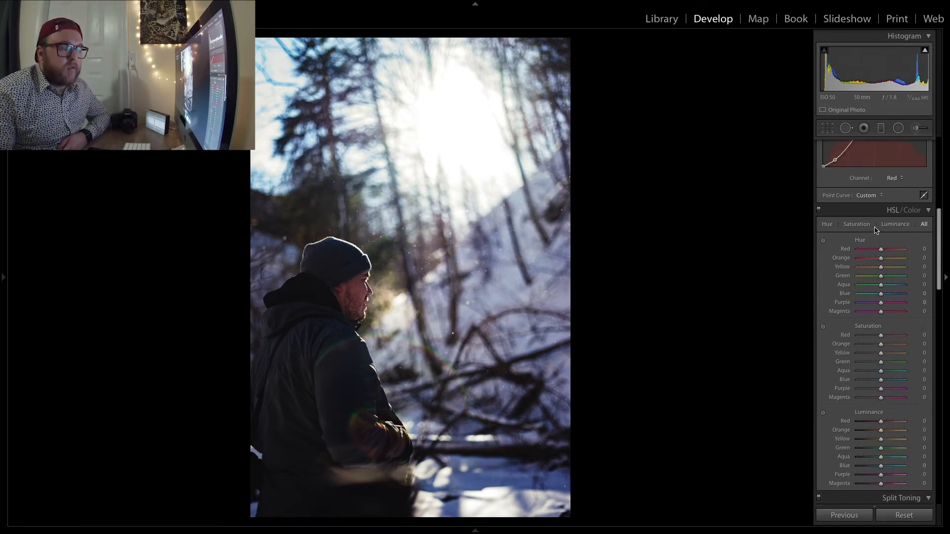
{"action": "scroll", "coordinate": [853, 226], "scroll_direction": "down", "scroll_amount": 2}
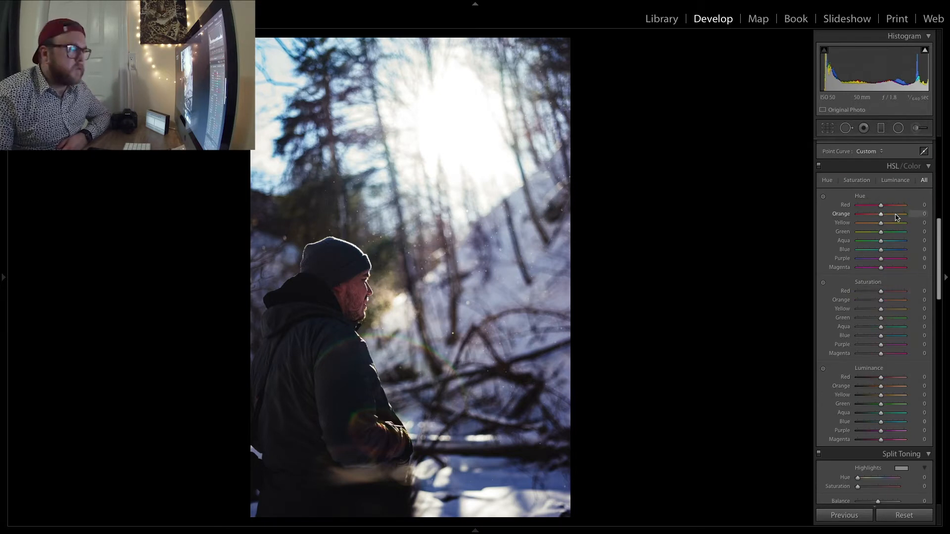
{"action": "left_click_drag", "start_coordinate": [883, 209], "coordinate": [878, 209]}
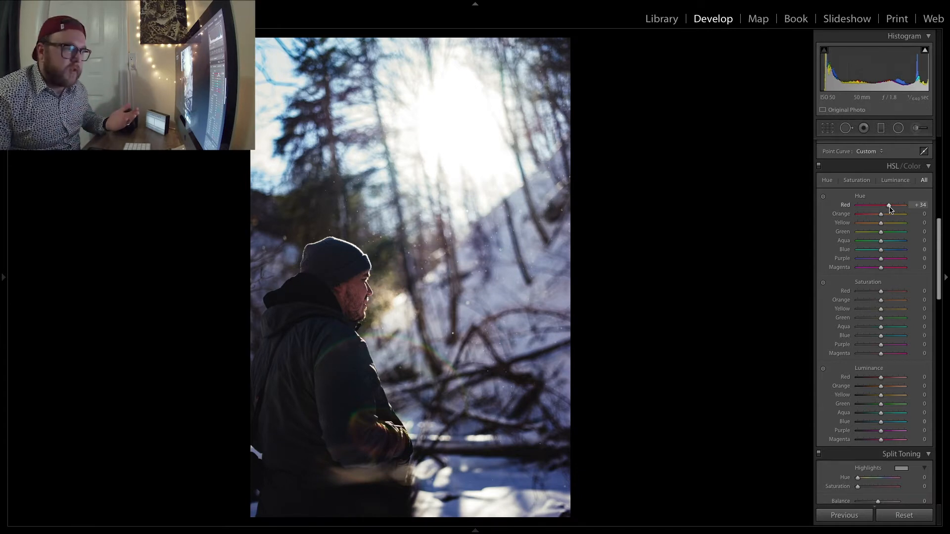
{"action": "left_click_drag", "start_coordinate": [889, 209], "coordinate": [886, 211]}
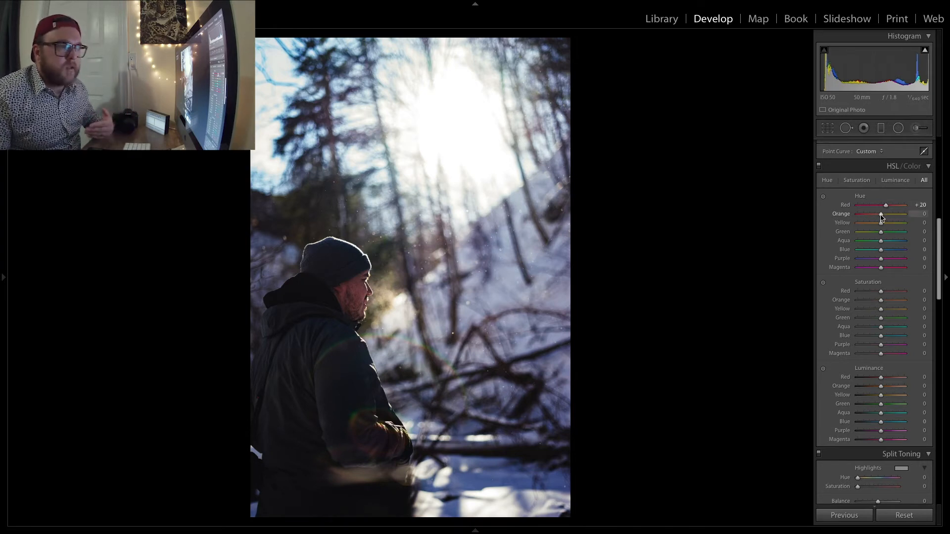
{"action": "left_click_drag", "start_coordinate": [881, 218], "coordinate": [883, 221]}
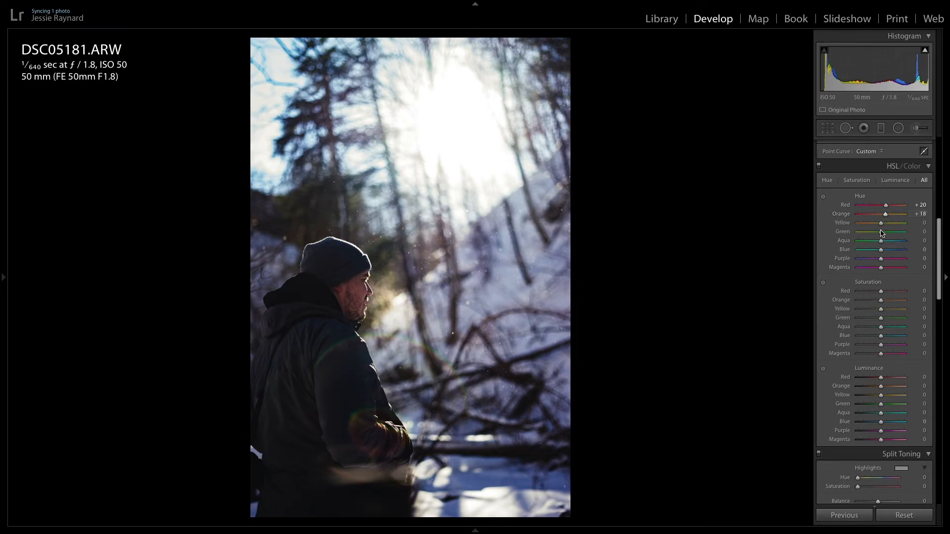
{"action": "mouse_move", "coordinate": [881, 225]}
{"action": "left_mouse_down"}
{"action": "mouse_move", "coordinate": [893, 226]}
{"action": "mouse_move", "coordinate": [870, 226]}
{"action": "left_mouse_up"}
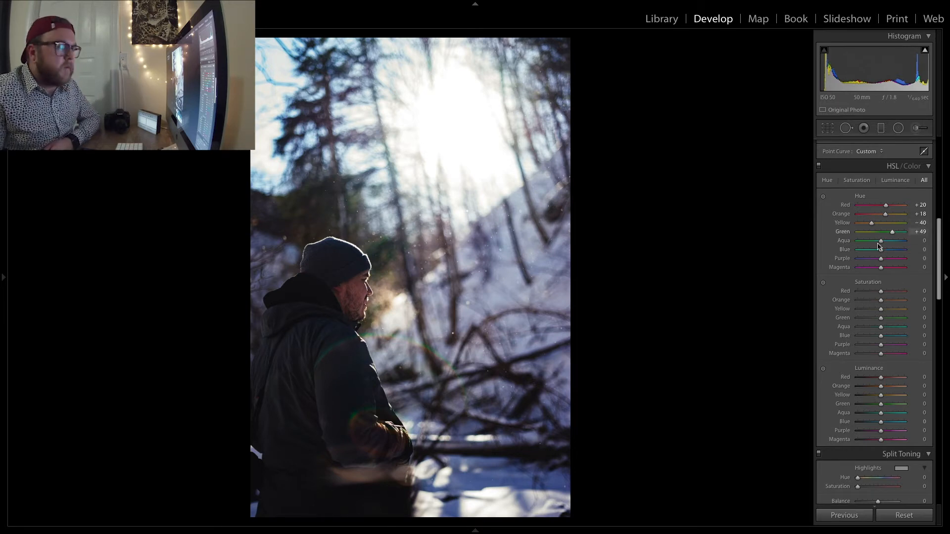
{"action": "mouse_move", "coordinate": [880, 250]}
{"action": "left_mouse_down"}
{"action": "mouse_move", "coordinate": [868, 250]}
{"action": "mouse_move", "coordinate": [884, 251]}
{"action": "mouse_move", "coordinate": [874, 258]}
{"action": "left_mouse_up"}
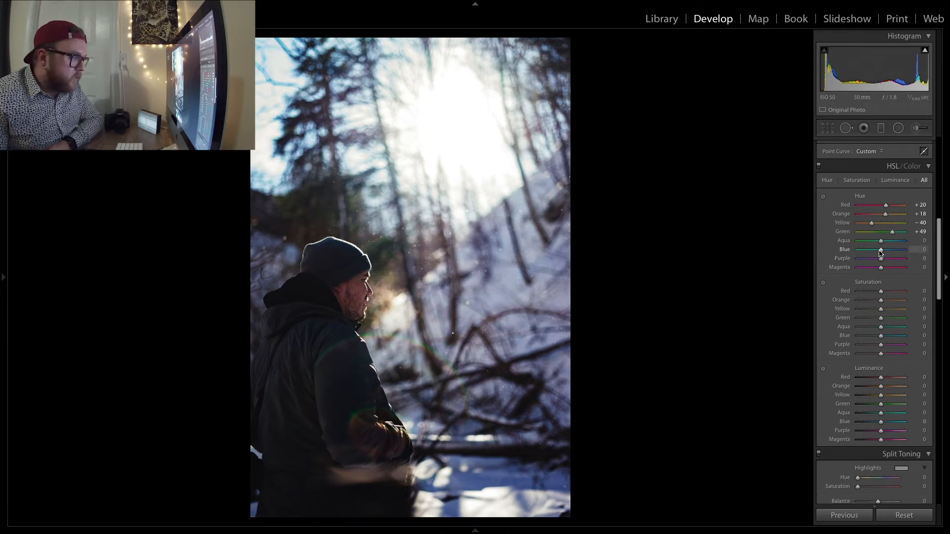
{"action": "left_click_drag", "start_coordinate": [881, 253], "coordinate": [876, 253]}
Set the HSL saturation of Red to −21 and Orange to +16, checking the man's skin tones up close
{"action": "mouse_move", "coordinate": [881, 292]}
{"action": "left_mouse_down"}
{"action": "mouse_move", "coordinate": [874, 294]}
{"action": "mouse_move", "coordinate": [884, 295]}
{"action": "left_mouse_up"}
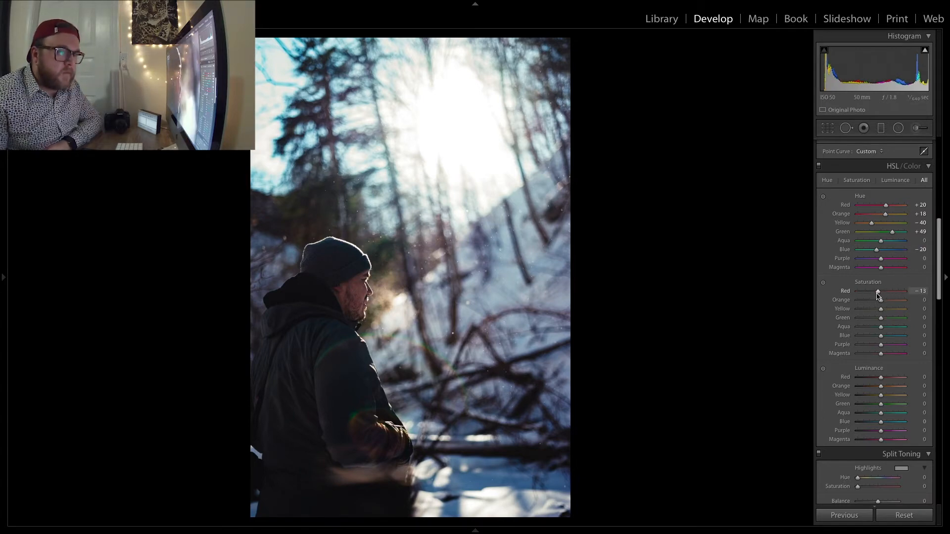
{"action": "left_click", "coordinate": [340, 286]}
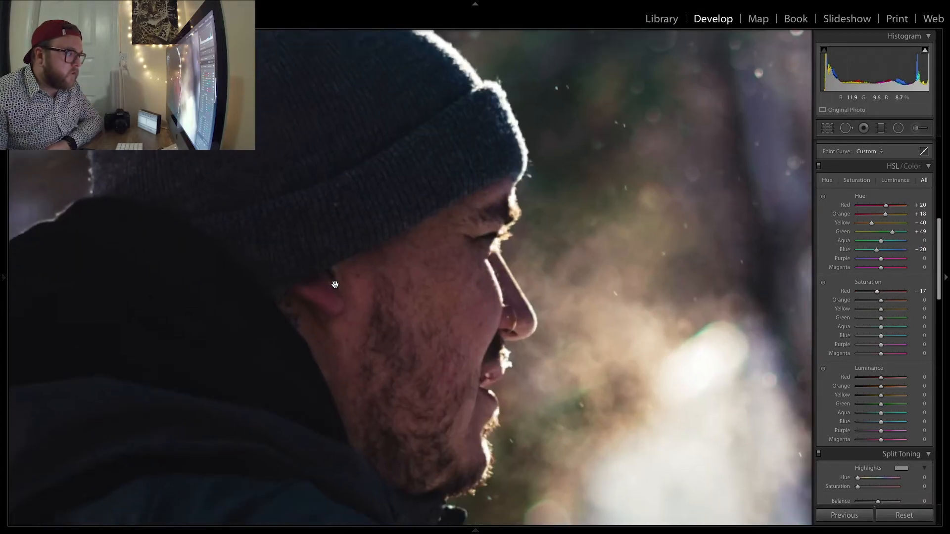
{"action": "mouse_move", "coordinate": [877, 294]}
{"action": "left_mouse_down"}
{"action": "mouse_move", "coordinate": [890, 295]}
{"action": "mouse_move", "coordinate": [876, 297]}
{"action": "left_mouse_up"}
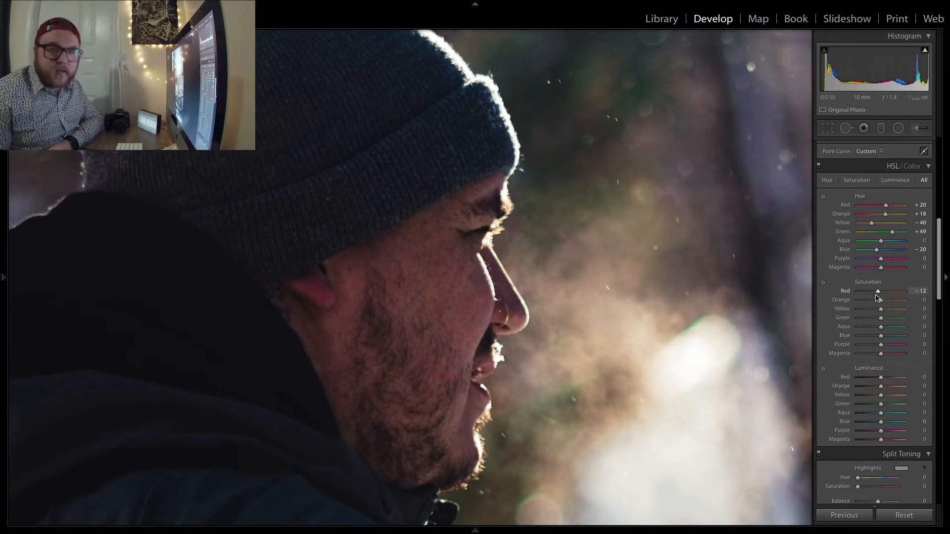
{"action": "left_click", "coordinate": [391, 450]}
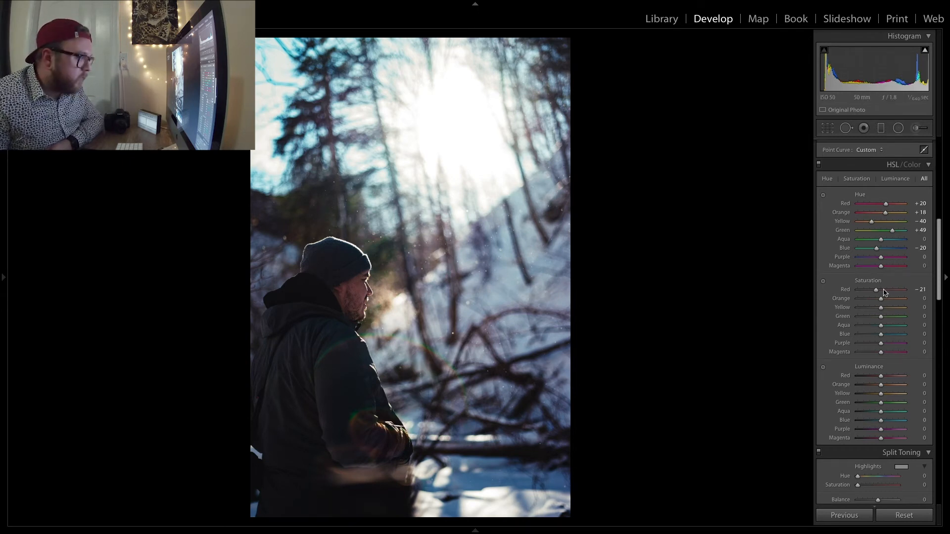
{"action": "left_click_drag", "start_coordinate": [880, 299], "coordinate": [887, 302]}
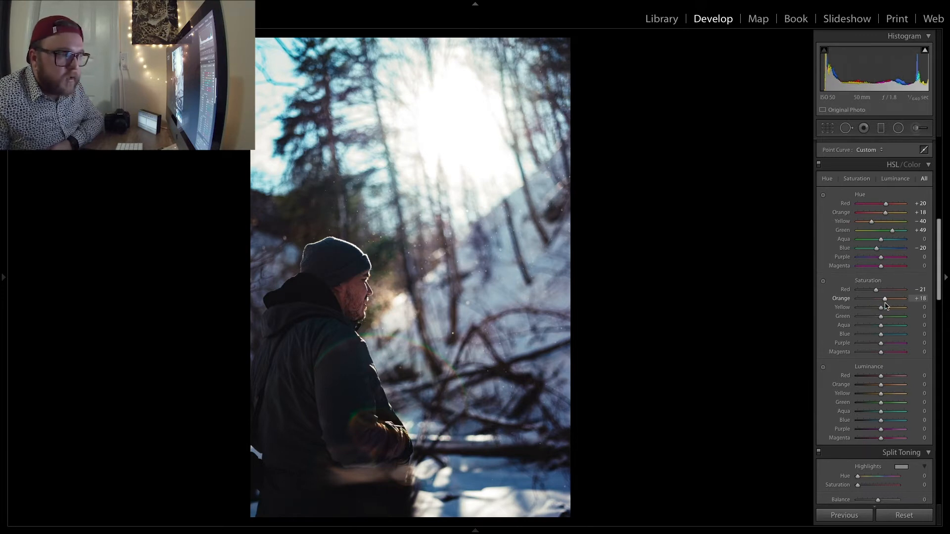
{"action": "left_click_drag", "start_coordinate": [885, 306], "coordinate": [884, 304]}
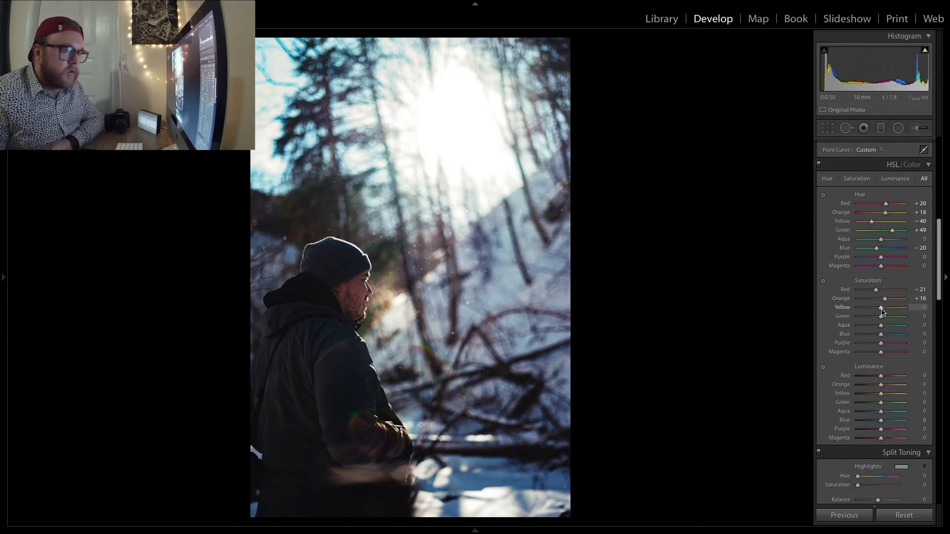
Reduce the HSL saturation of Yellow to −31, Green to −67 and Blue to −26, keeping Aqua at 0
{"action": "left_click_drag", "start_coordinate": [881, 308], "coordinate": [870, 339]}
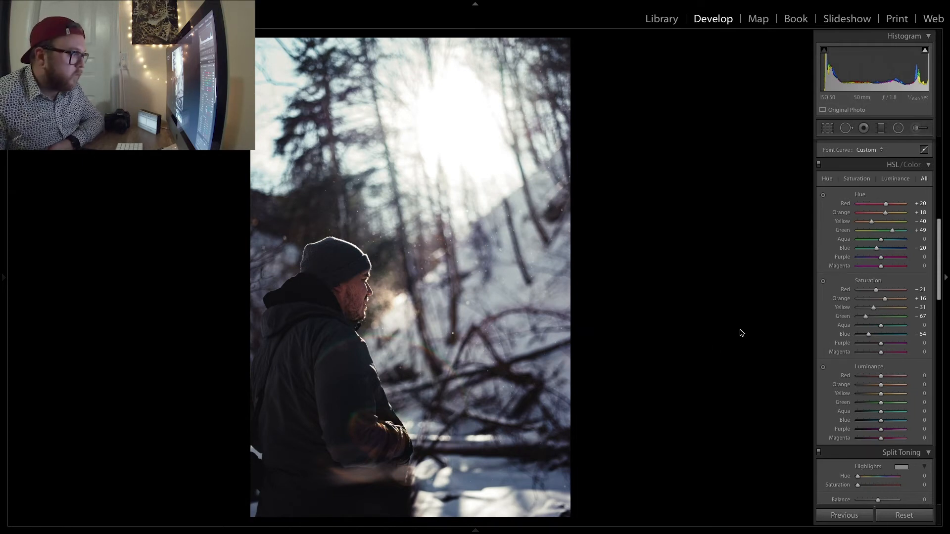
{"action": "left_click_drag", "start_coordinate": [870, 339], "coordinate": [878, 341]}
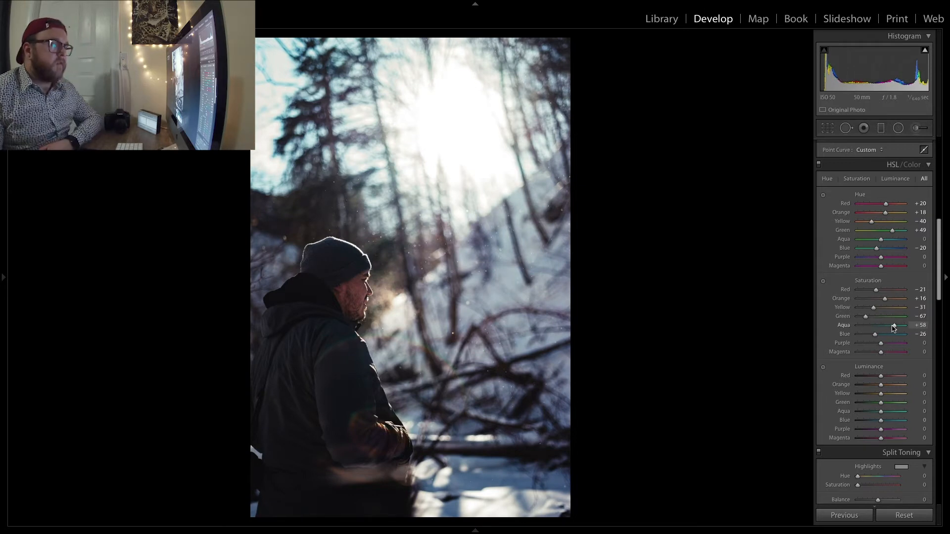
{"action": "double_click", "coordinate": [862, 327]}
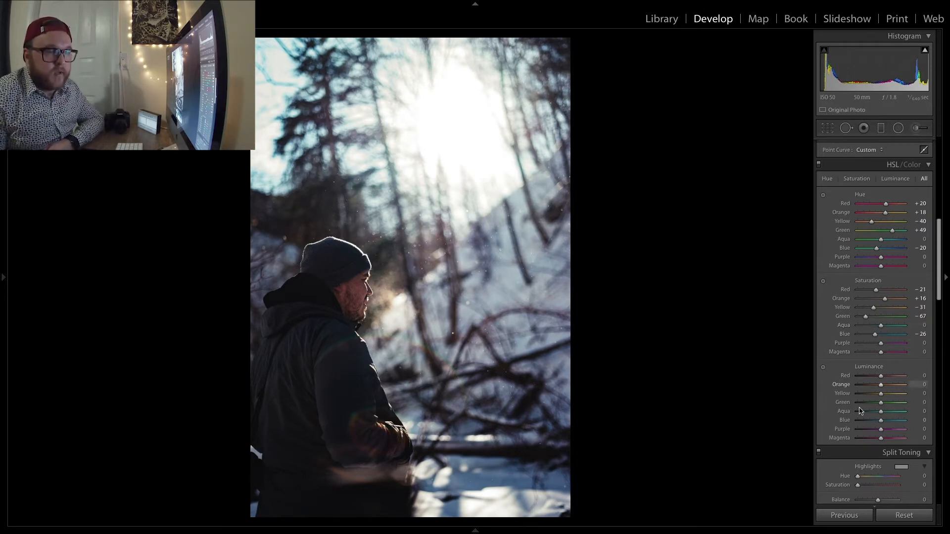
Set the HSL luminance to Red +15, Orange +23, Yellow +16 and Green +15, and compare the edit with the original photo
{"action": "mouse_move", "coordinate": [881, 380]}
{"action": "left_mouse_down"}
{"action": "mouse_move", "coordinate": [871, 379]}
{"action": "mouse_move", "coordinate": [900, 385]}
{"action": "mouse_move", "coordinate": [887, 386]}
{"action": "left_mouse_up"}
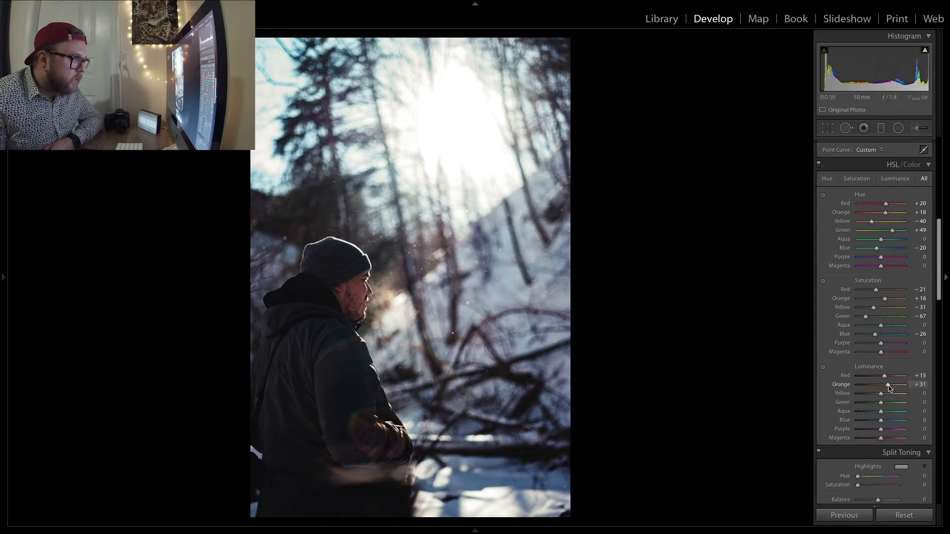
{"action": "left_click_drag", "start_coordinate": [889, 388], "coordinate": [888, 389]}
{"action": "left_click", "coordinate": [356, 292]}
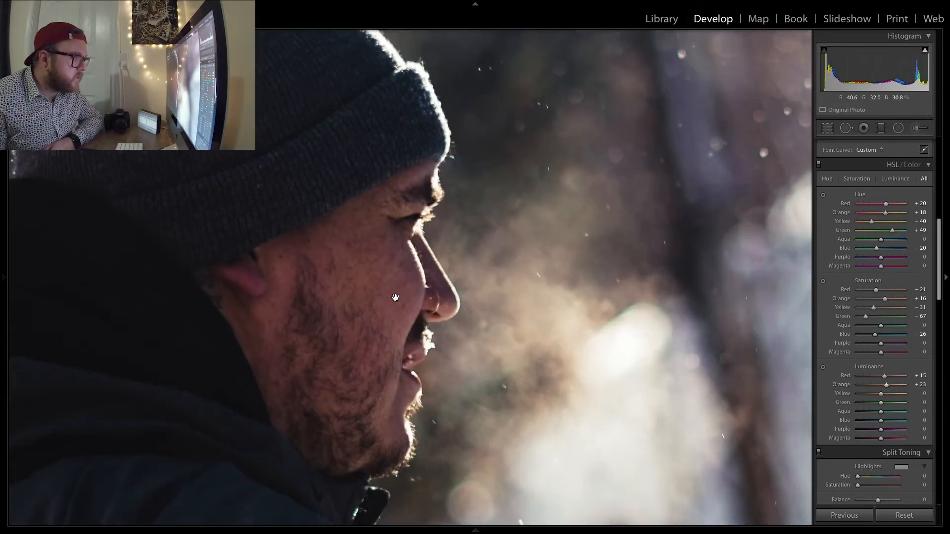
{"action": "left_click", "coordinate": [395, 296]}
{"action": "mouse_move", "coordinate": [880, 393]}
{"action": "left_mouse_down"}
{"action": "mouse_move", "coordinate": [900, 407]}
{"action": "mouse_move", "coordinate": [882, 409]}
{"action": "left_mouse_up"}
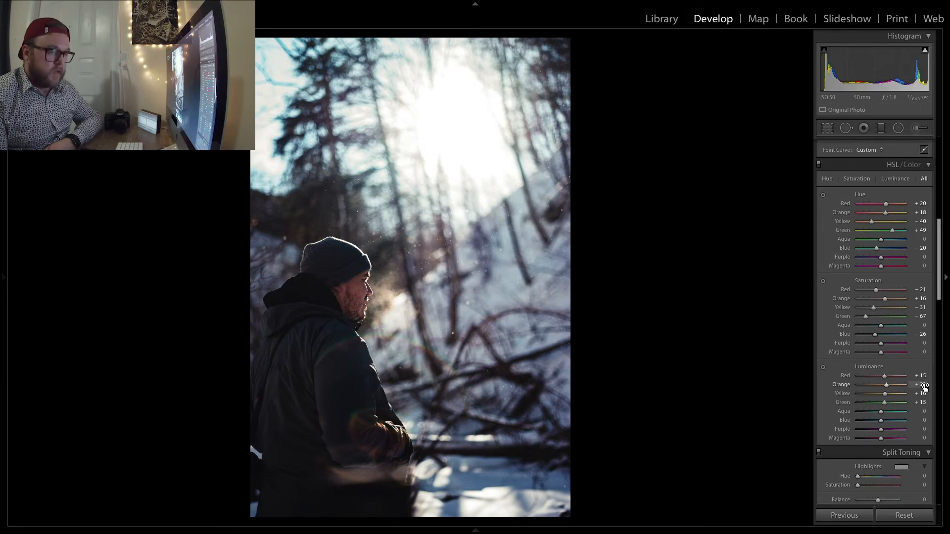
{"action": "key", "text": "backslash"}
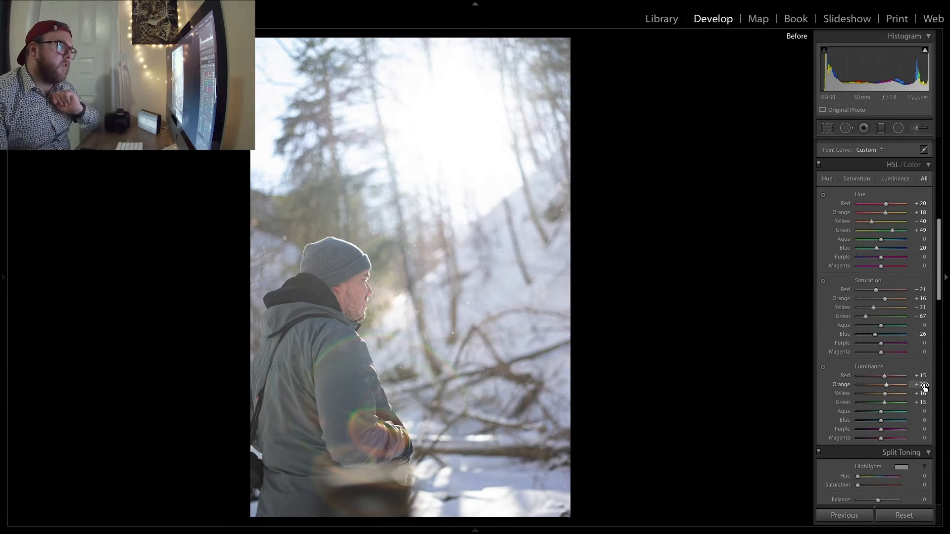
{"action": "key", "text": "backslash"}
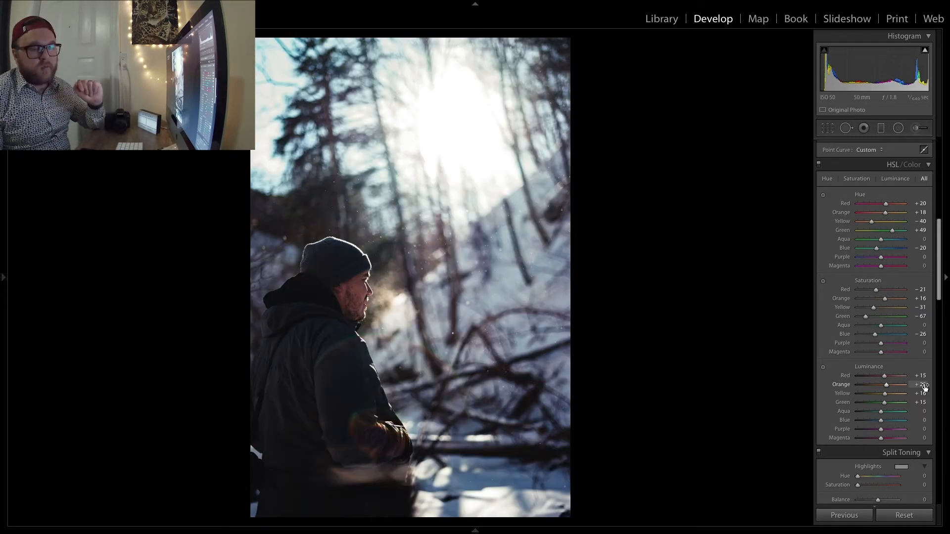
Raise the exposure to −0.40 and warm the white balance to temperature 6,159 with tint +8
{"action": "scroll", "coordinate": [881, 167], "scroll_direction": "up", "scroll_amount": 3}
{"action": "scroll", "coordinate": [886, 174], "scroll_direction": "up", "scroll_amount": 5}
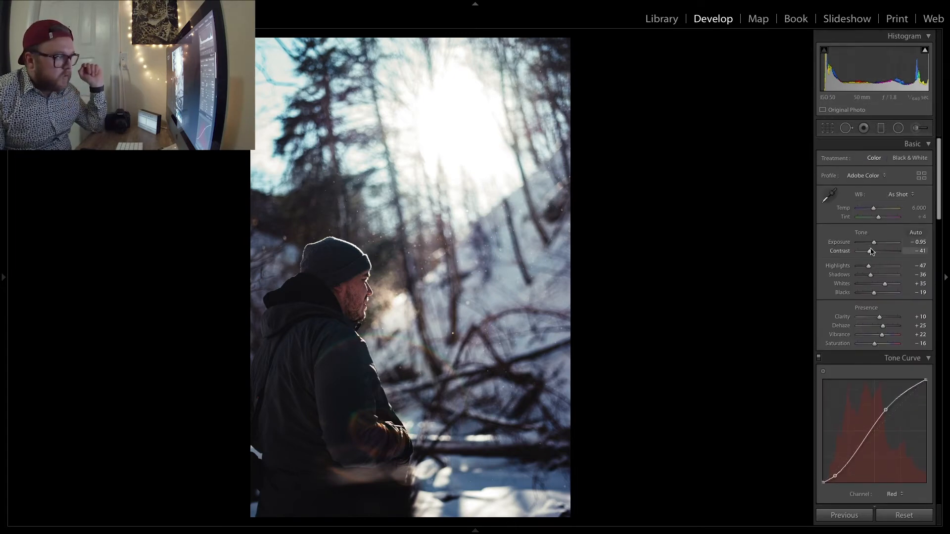
{"action": "left_click_drag", "start_coordinate": [874, 241], "coordinate": [876, 247]}
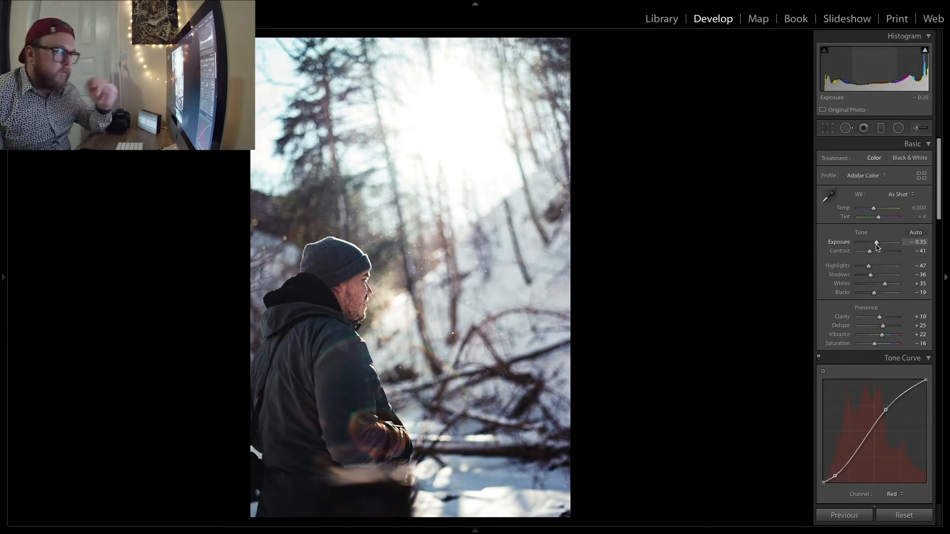
{"action": "left_click_drag", "start_coordinate": [877, 247], "coordinate": [876, 247]}
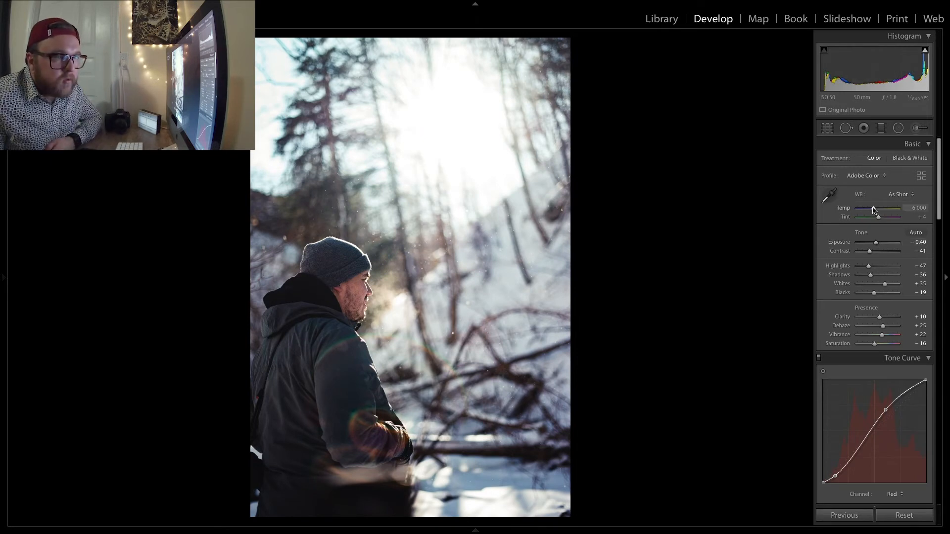
{"action": "left_click_drag", "start_coordinate": [874, 212], "coordinate": [875, 213]}
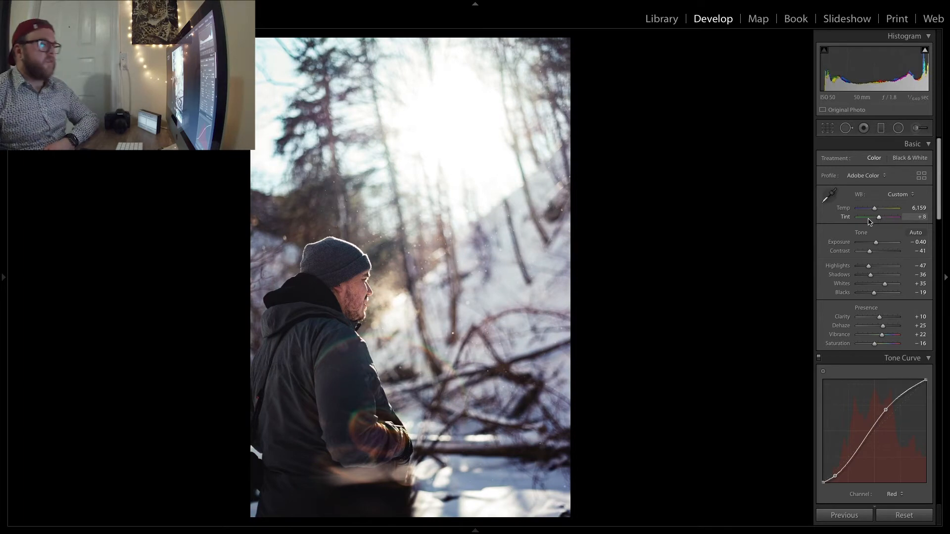
On the RGB tone curve, pull the lower shadow point down, add points at 39.6/36.5 % and in the shadows, and compare with the original photo
{"action": "scroll", "coordinate": [864, 392], "scroll_direction": "down", "scroll_amount": 3}
{"action": "scroll", "coordinate": [864, 392], "scroll_direction": "down", "scroll_amount": 3}
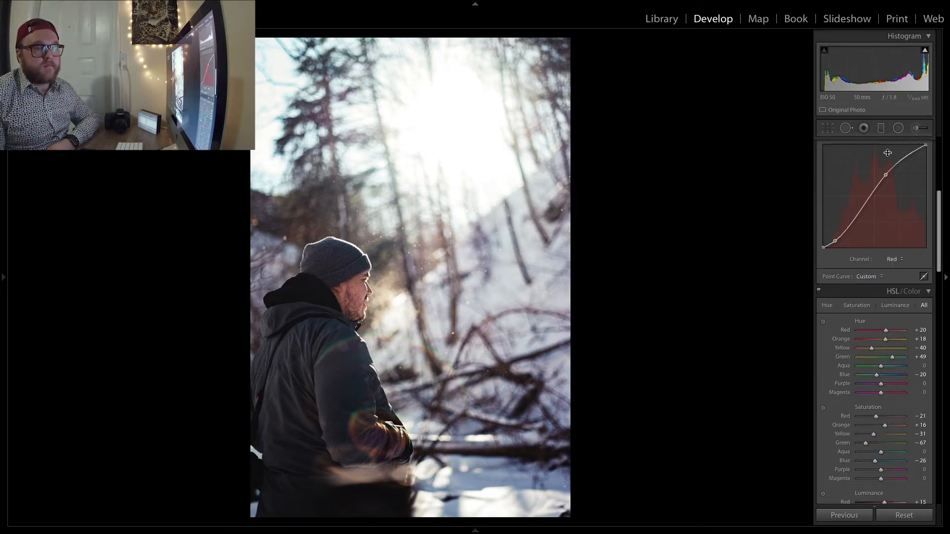
{"action": "scroll", "coordinate": [902, 168], "scroll_direction": "up", "scroll_amount": 1}
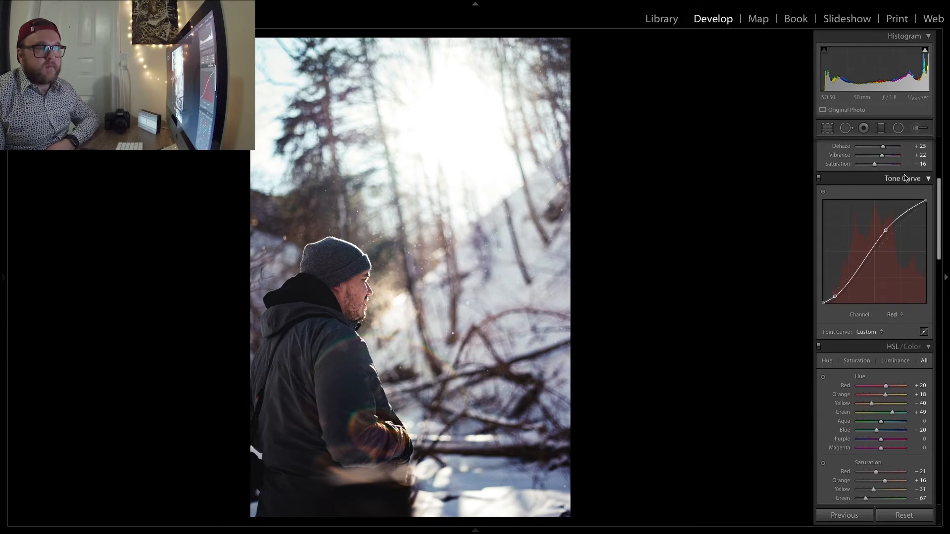
{"action": "left_click", "coordinate": [905, 179]}
{"action": "left_click", "coordinate": [905, 178]}
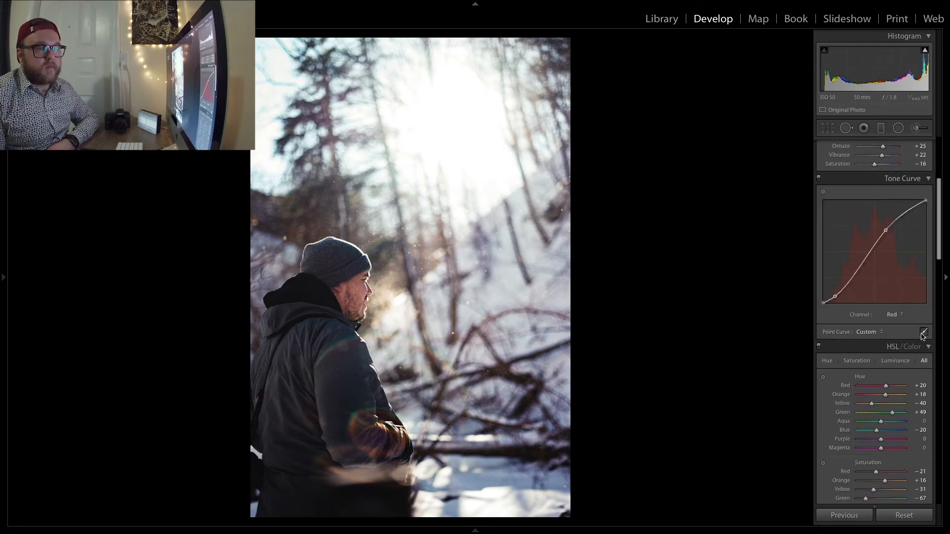
{"action": "left_click", "coordinate": [891, 315]}
{"action": "left_click", "coordinate": [885, 304]}
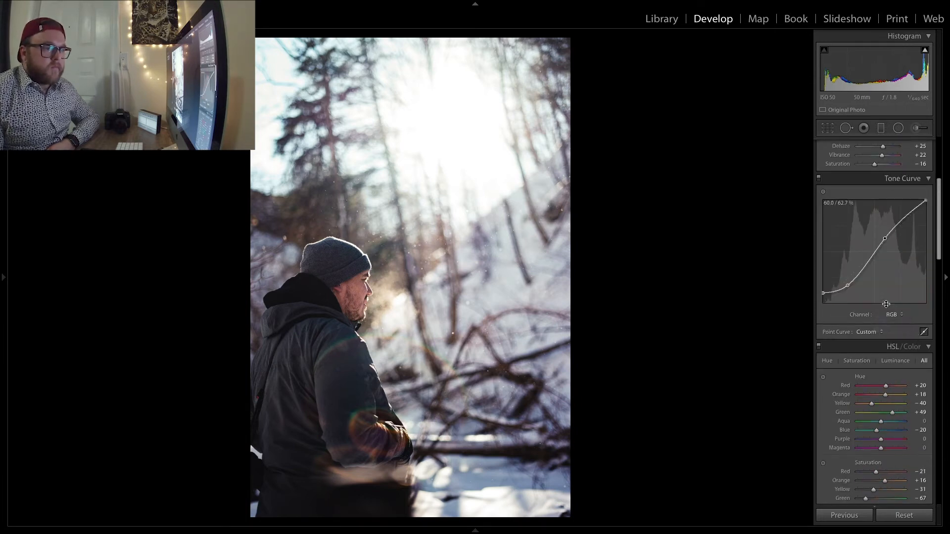
{"action": "left_click_drag", "start_coordinate": [848, 287], "coordinate": [863, 266]}
{"action": "double_click", "coordinate": [858, 280]}
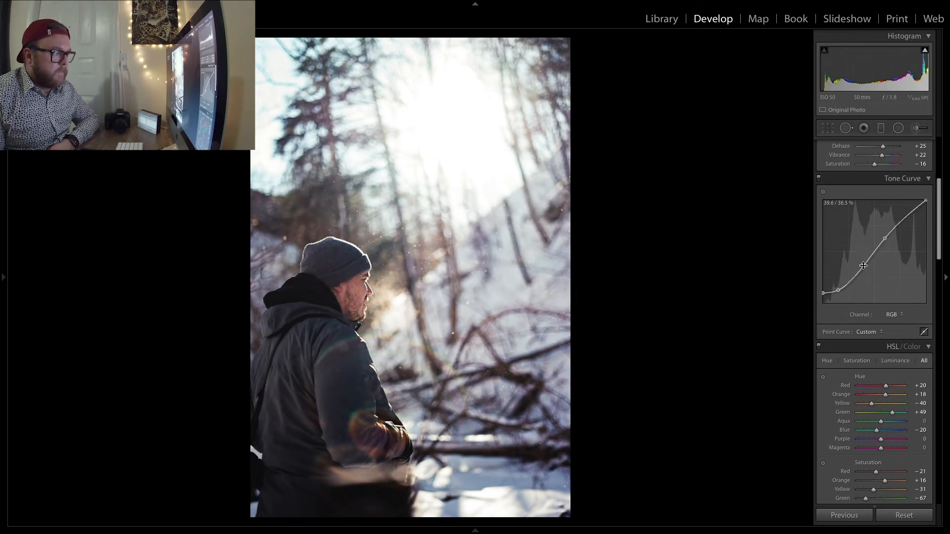
{"action": "left_click", "coordinate": [849, 284]}
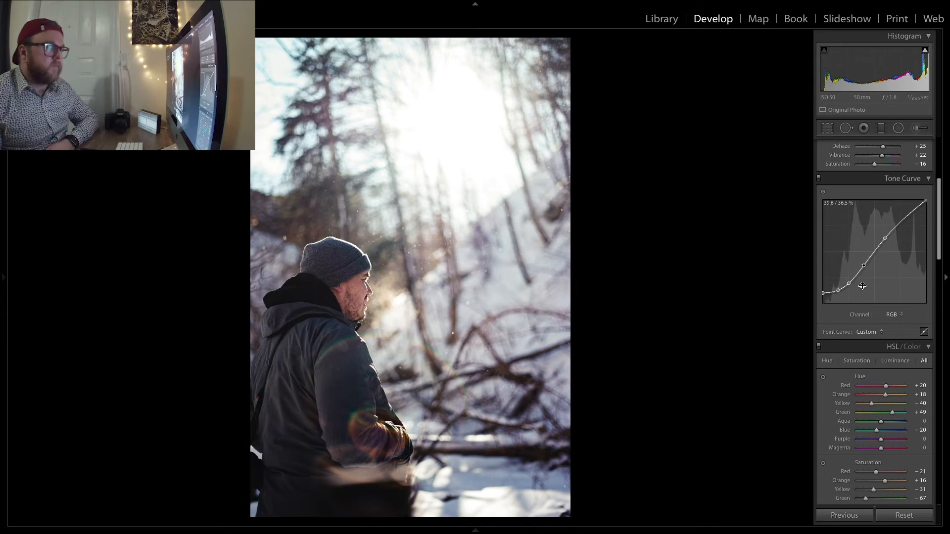
{"action": "key", "text": "backslash"}
{"action": "key", "text": "backslash"}
Enable chromatic aberration removal and profile corrections for the Sony FE 50mm F1.8, and lower the exposure to −0.80
{"action": "scroll", "coordinate": [874, 295], "scroll_direction": "down", "scroll_amount": 10}
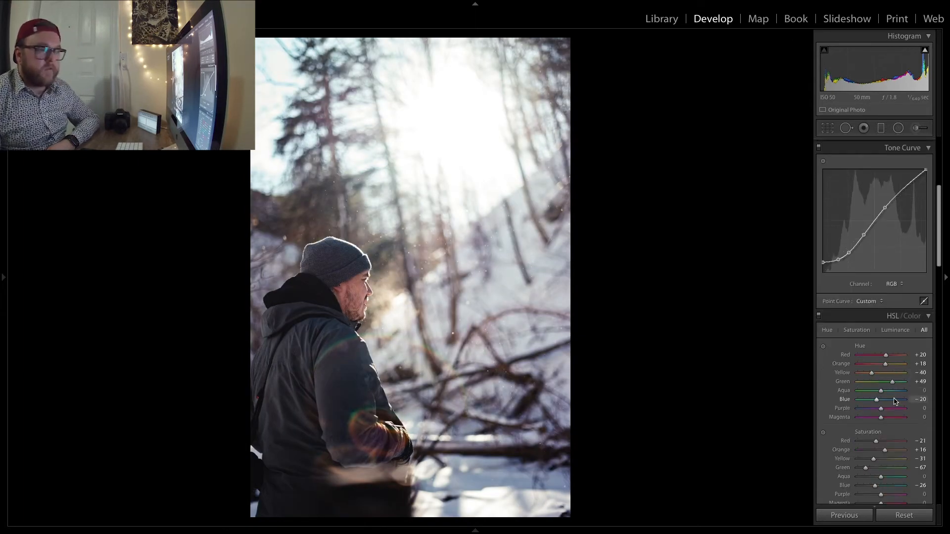
{"action": "scroll", "coordinate": [874, 296], "scroll_direction": "up", "scroll_amount": 3}
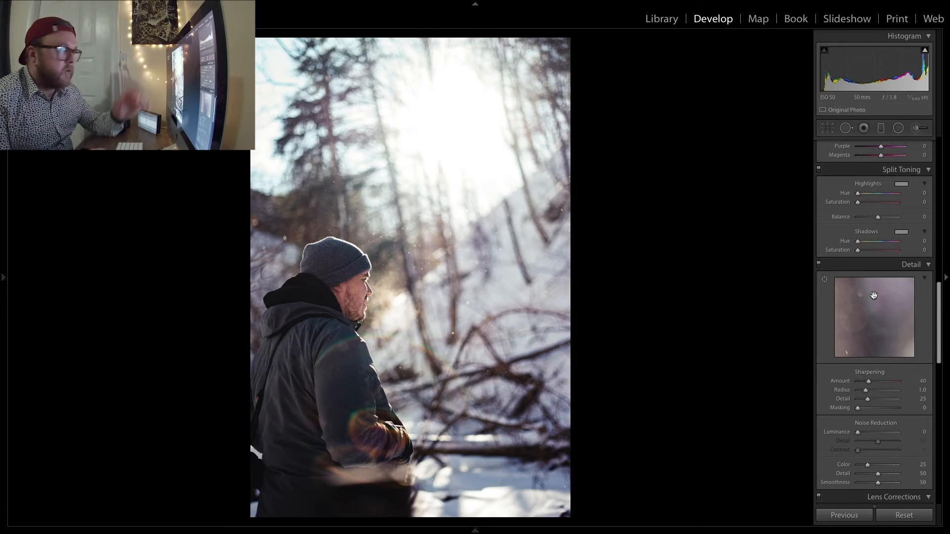
{"action": "scroll", "coordinate": [876, 299], "scroll_direction": "down", "scroll_amount": 4}
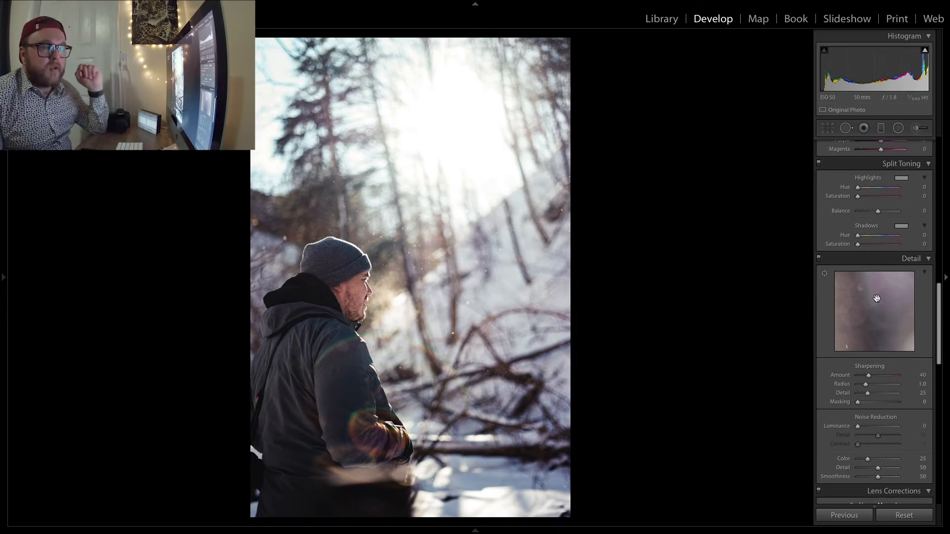
{"action": "scroll", "coordinate": [876, 301], "scroll_direction": "down", "scroll_amount": 4}
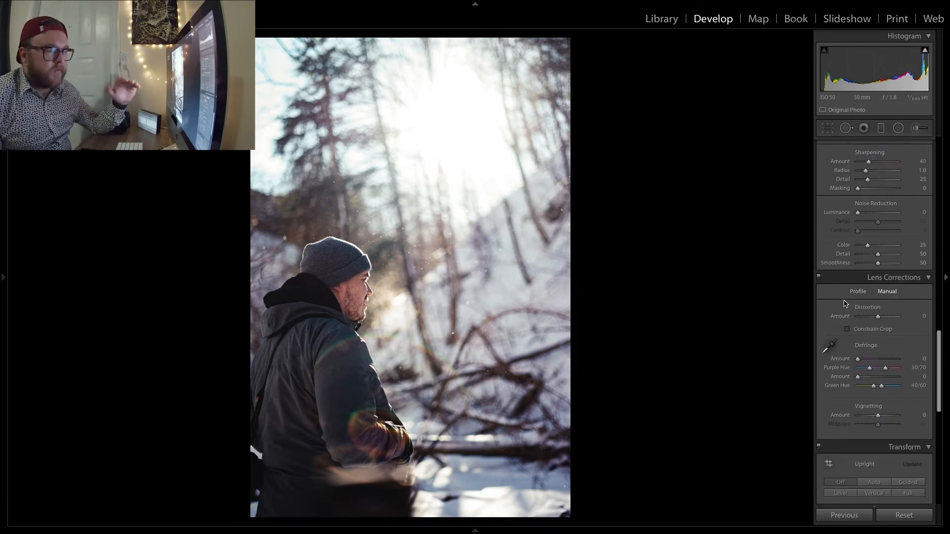
{"action": "left_click", "coordinate": [857, 293]}
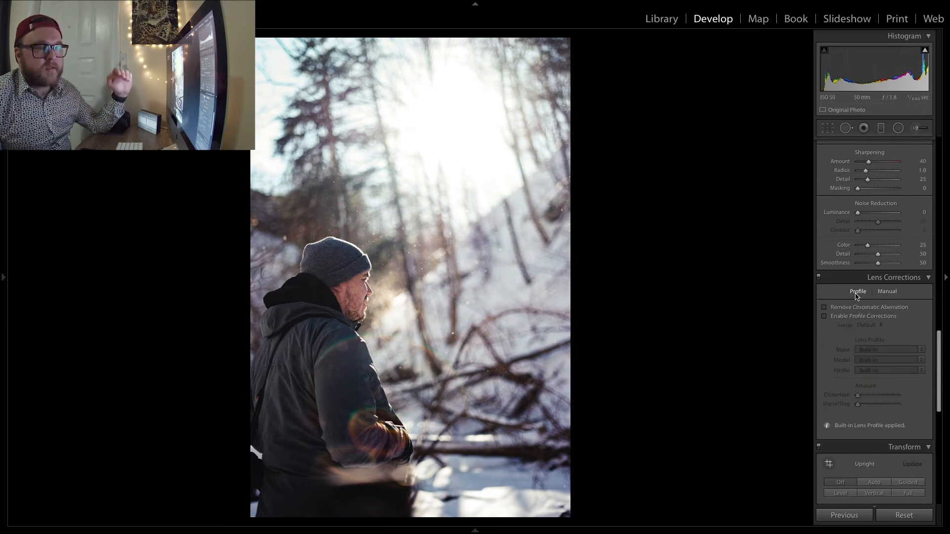
{"action": "left_click", "coordinate": [823, 308]}
{"action": "left_click", "coordinate": [823, 316]}
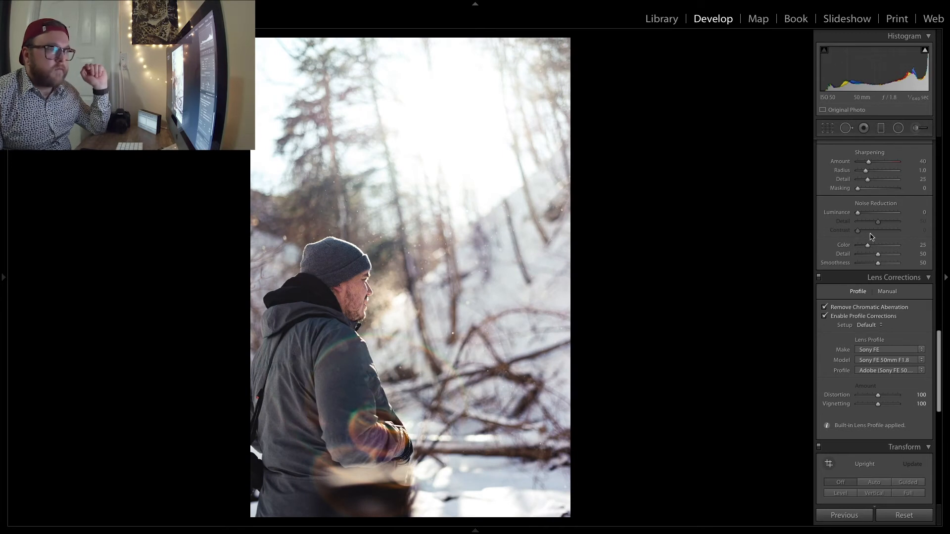
{"action": "left_click", "coordinate": [824, 317]}
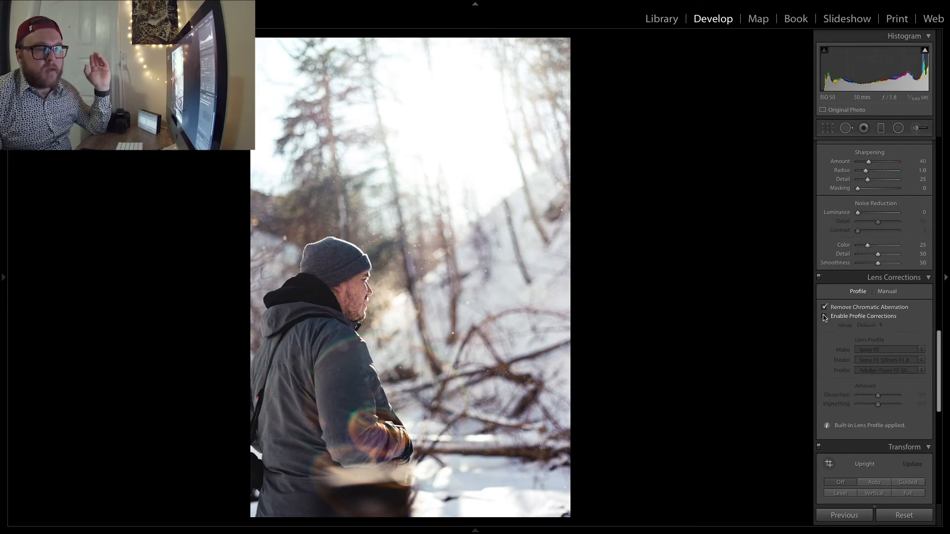
{"action": "left_click", "coordinate": [824, 317]}
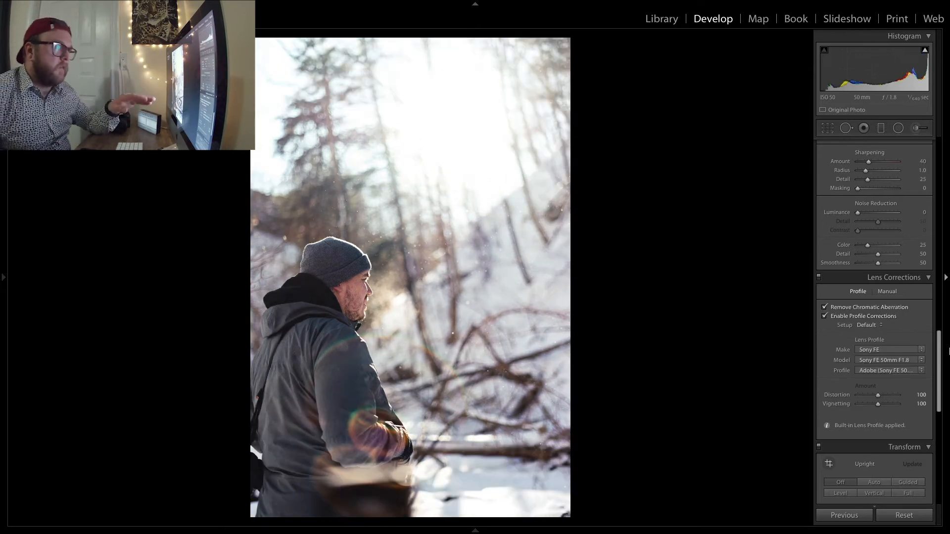
{"action": "scroll", "coordinate": [893, 297], "scroll_direction": "up", "scroll_amount": 15}
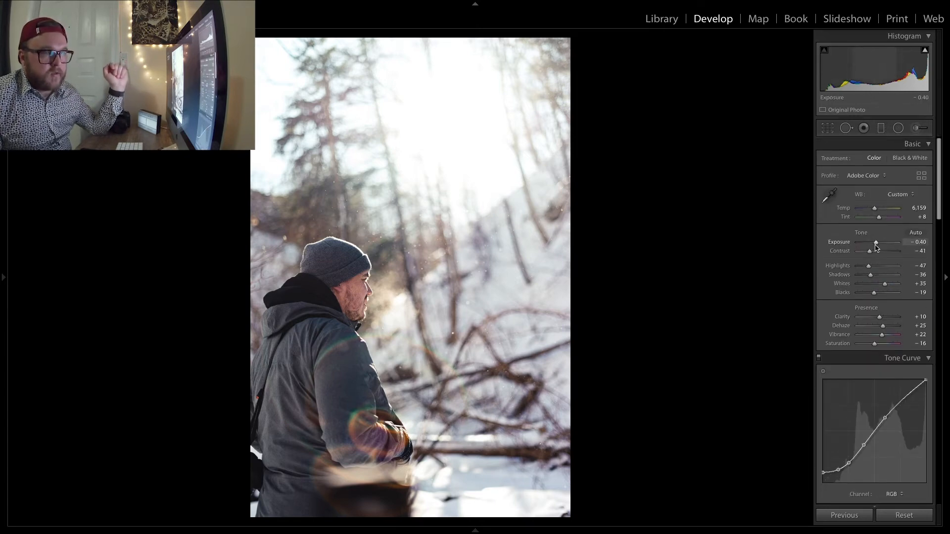
{"action": "left_click_drag", "start_coordinate": [876, 243], "coordinate": [875, 248]}
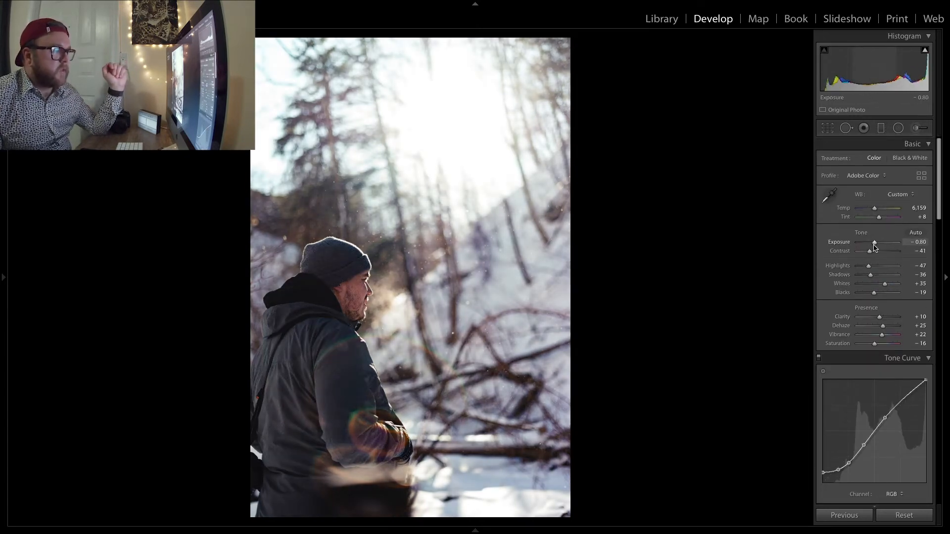
Split-tone the highlights to hue 31, saturation 7 and the shadows to hue 204, saturation 7 with balance +42, and compare with the original
{"action": "scroll", "coordinate": [870, 391], "scroll_direction": "down", "scroll_amount": 12}
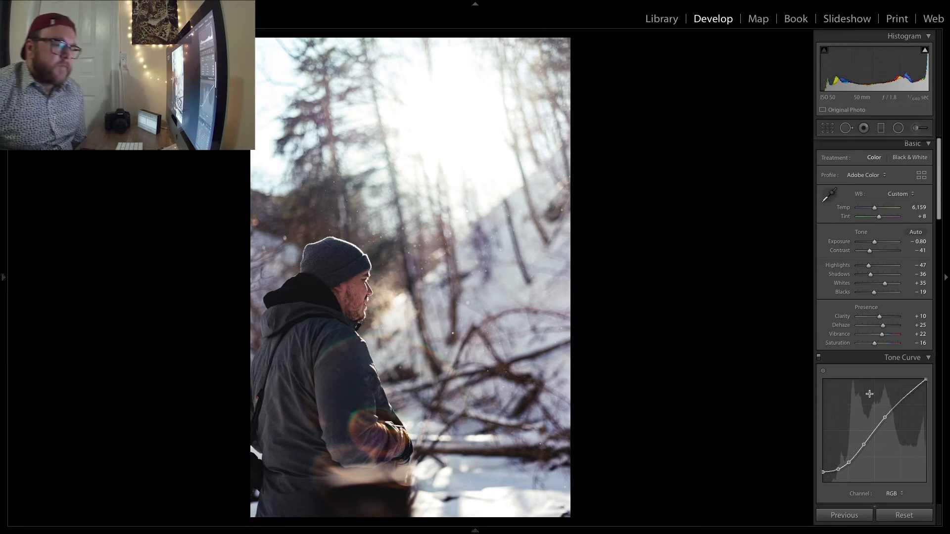
{"action": "scroll", "coordinate": [871, 391], "scroll_direction": "down", "scroll_amount": 1}
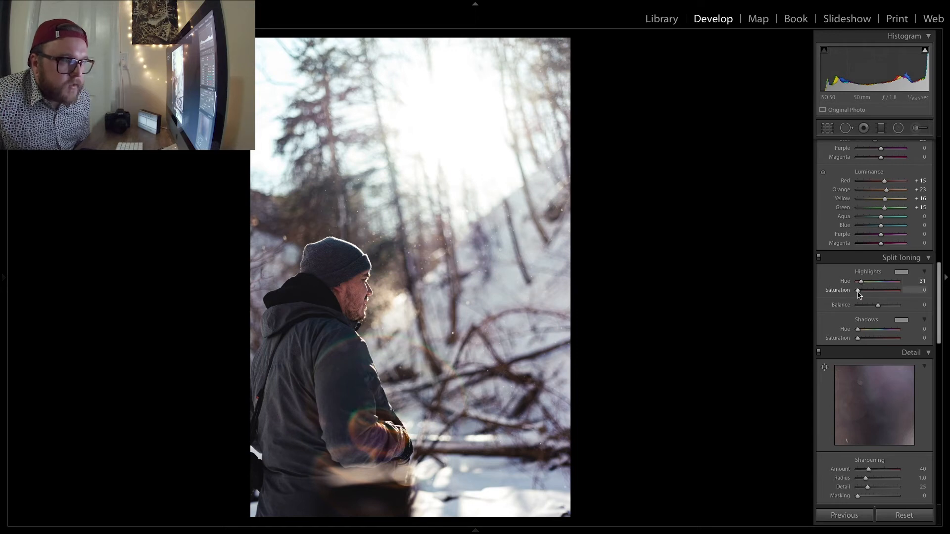
{"action": "mouse_move", "coordinate": [858, 290]}
{"action": "left_mouse_down"}
{"action": "mouse_move", "coordinate": [913, 296]}
{"action": "mouse_move", "coordinate": [858, 298]}
{"action": "left_mouse_up"}
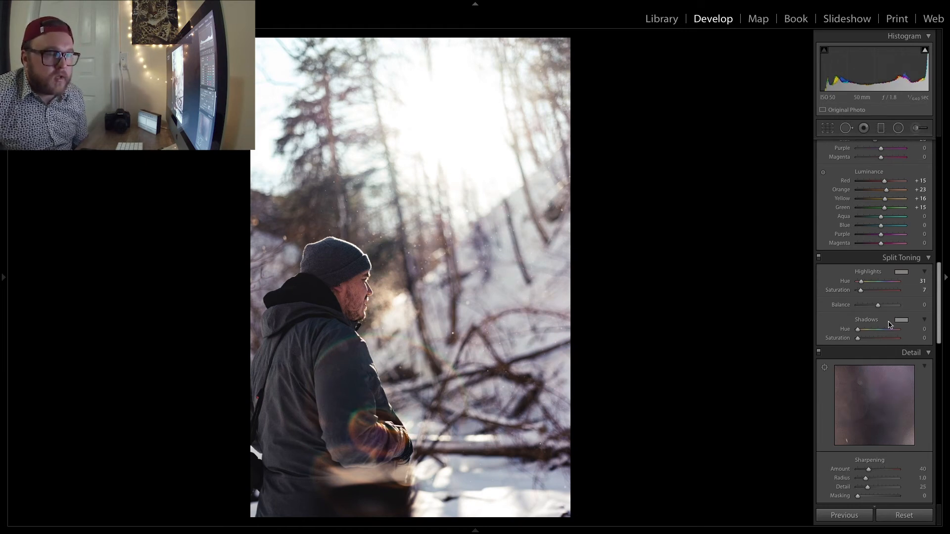
{"action": "mouse_move", "coordinate": [858, 330]}
{"action": "left_mouse_down"}
{"action": "mouse_move", "coordinate": [888, 335]}
{"action": "mouse_move", "coordinate": [854, 342]}
{"action": "left_mouse_up"}
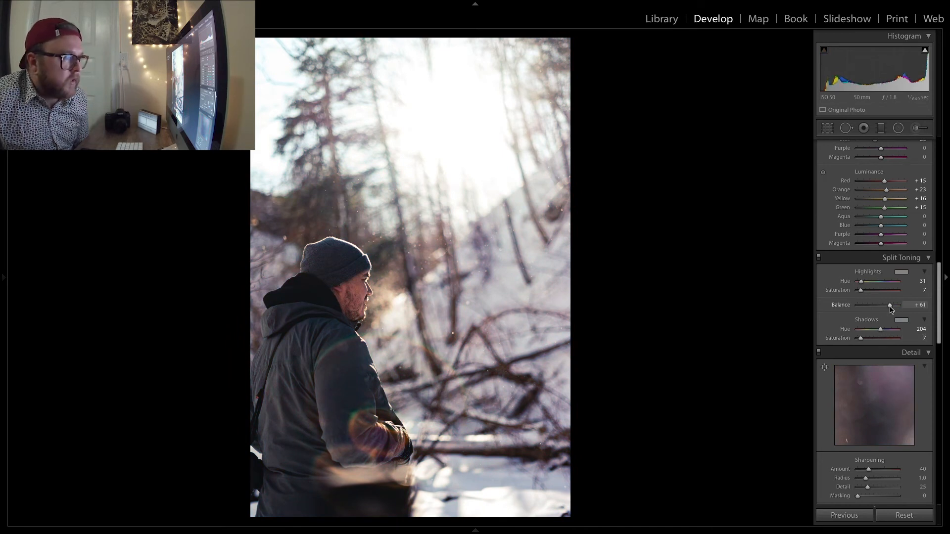
{"action": "left_click_drag", "start_coordinate": [889, 306], "coordinate": [869, 306]}
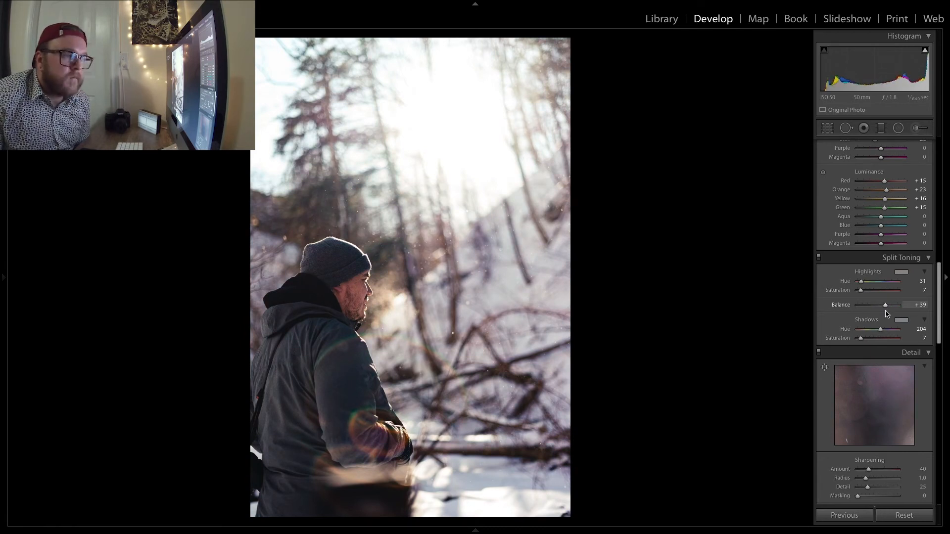
{"action": "left_click_drag", "start_coordinate": [886, 311], "coordinate": [886, 312]}
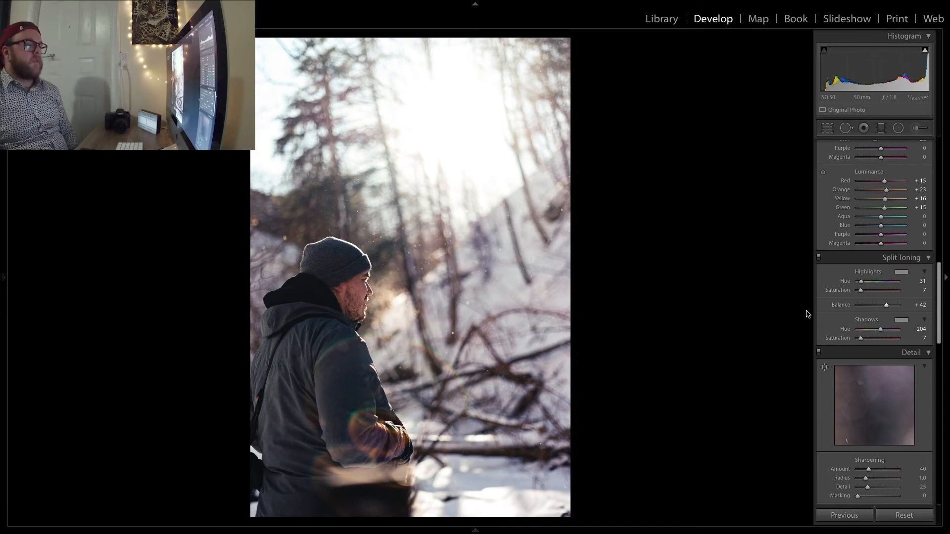
{"action": "key", "text": "backslash"}
{"action": "key", "text": "backslash"}
{"action": "key", "text": "backslash"}
{"action": "key", "text": "backslash"}
{"action": "key", "text": "backslash"}
{"action": "key", "text": "backslash"}
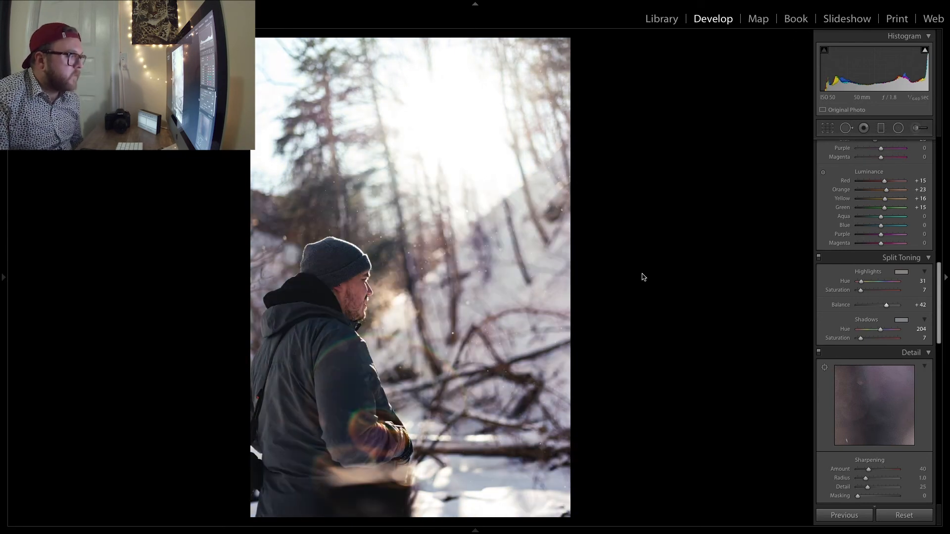
Set the manual lens distortion correction amount to +14
{"action": "scroll", "coordinate": [871, 353], "scroll_direction": "down", "scroll_amount": 5}
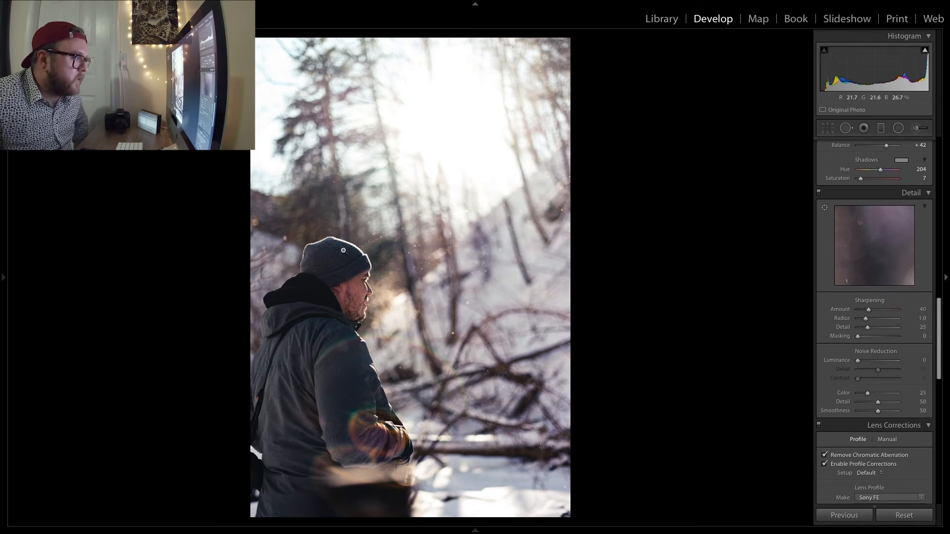
{"action": "scroll", "coordinate": [878, 368], "scroll_direction": "down", "scroll_amount": 6}
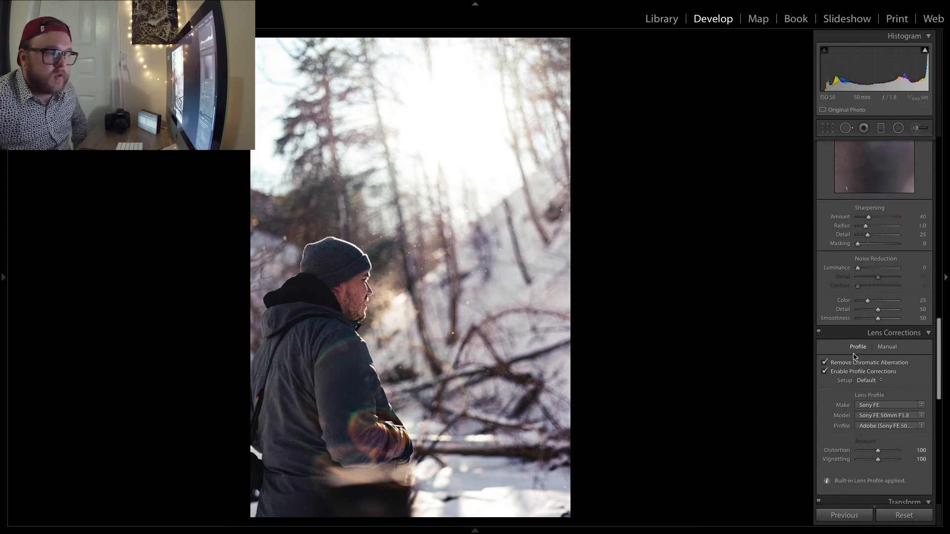
{"action": "scroll", "coordinate": [855, 366], "scroll_direction": "down", "scroll_amount": 5}
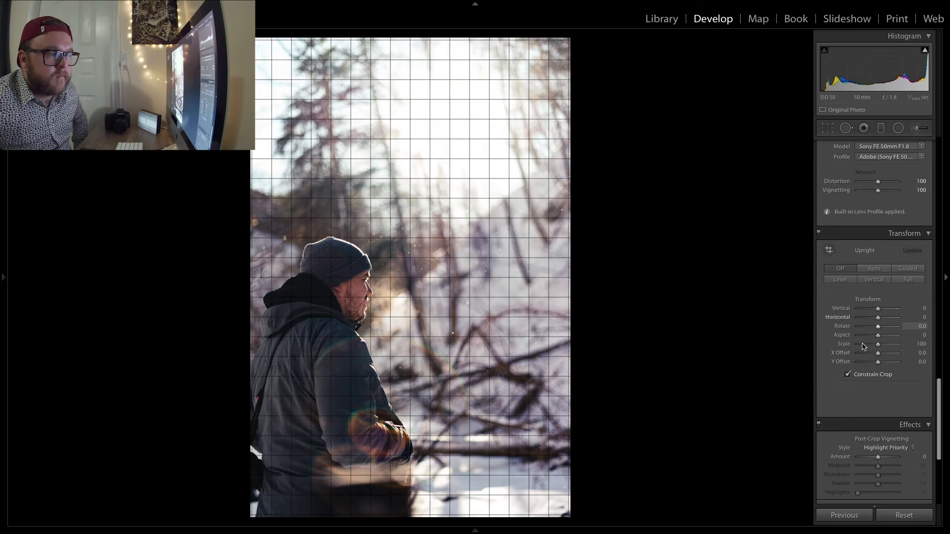
{"action": "scroll", "coordinate": [870, 344], "scroll_direction": "up", "scroll_amount": 10}
{"action": "scroll", "coordinate": [898, 346], "scroll_direction": "down", "scroll_amount": 2}
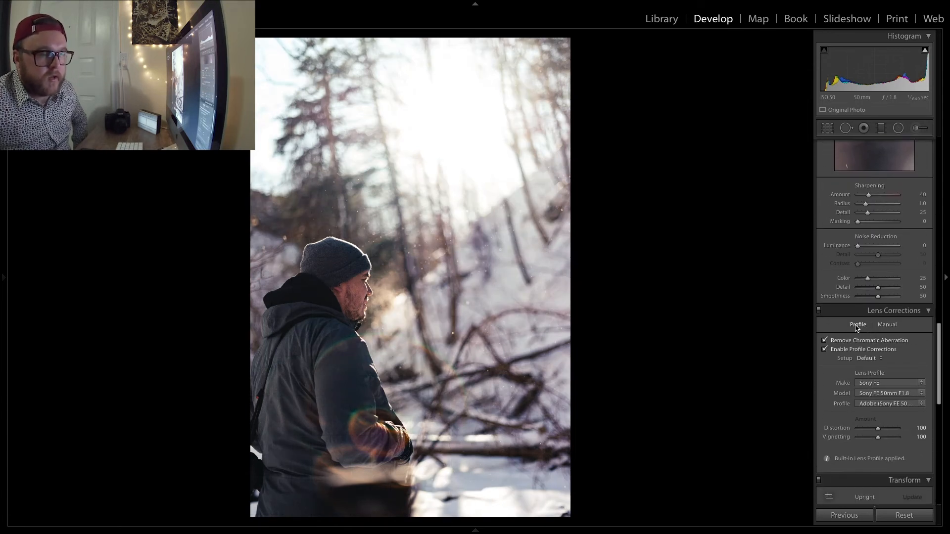
{"action": "scroll", "coordinate": [857, 328], "scroll_direction": "down", "scroll_amount": 1}
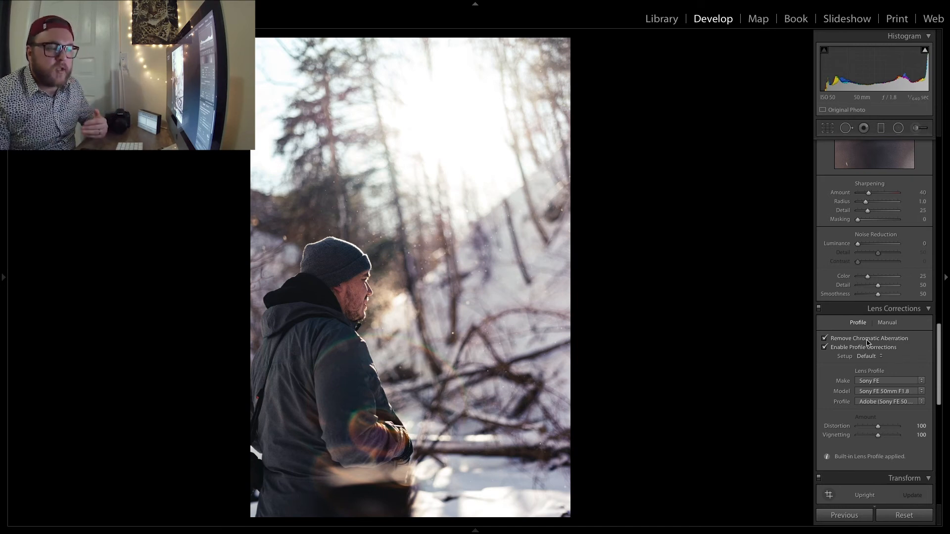
{"action": "left_click", "coordinate": [913, 425]}
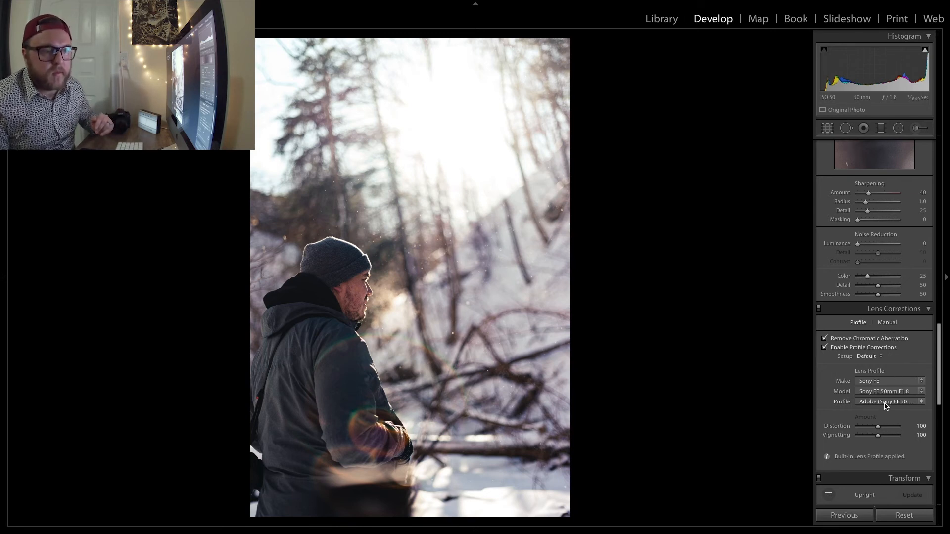
{"action": "left_click", "coordinate": [888, 323]}
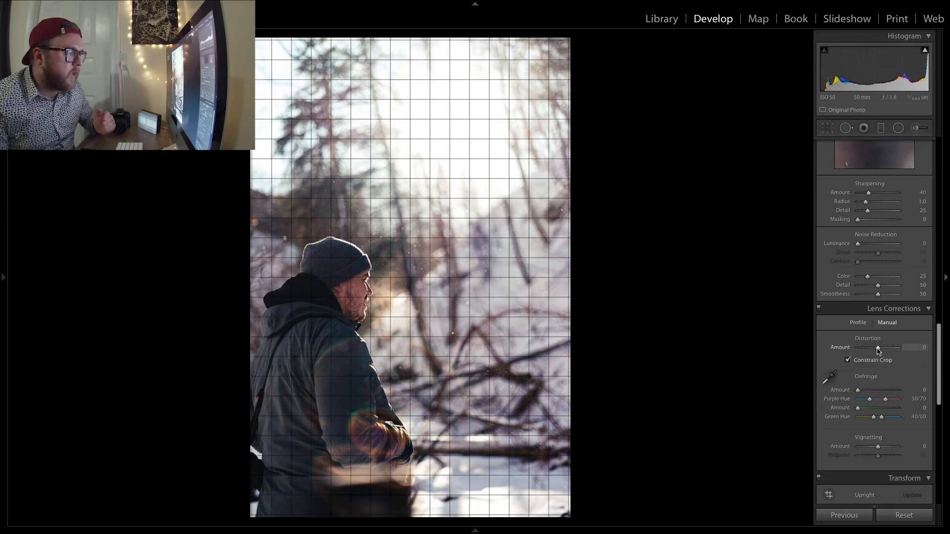
{"action": "left_click_drag", "start_coordinate": [878, 350], "coordinate": [880, 350]}
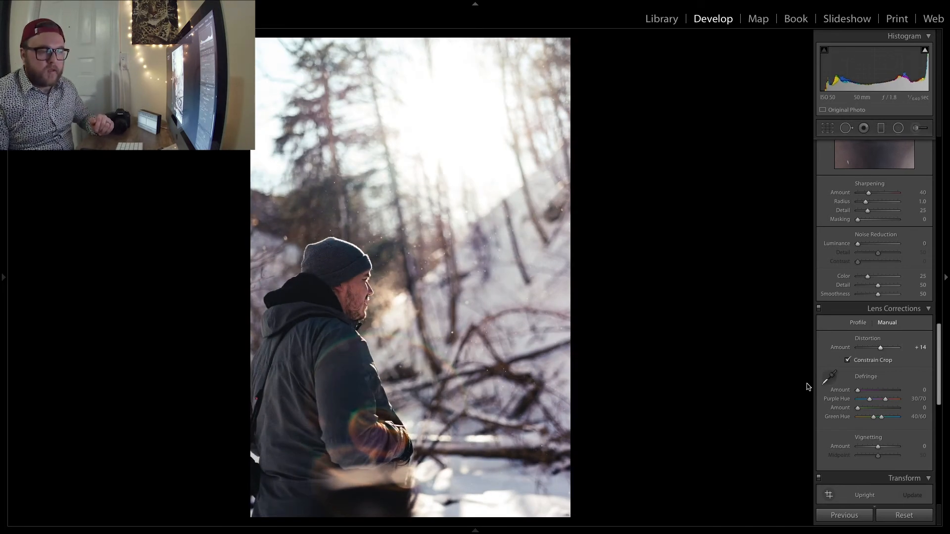
Straighten the portrait by setting the Transform rotation to +2.9
{"action": "scroll", "coordinate": [888, 440], "scroll_direction": "down", "scroll_amount": 2}
{"action": "scroll", "coordinate": [886, 440], "scroll_direction": "down", "scroll_amount": 4}
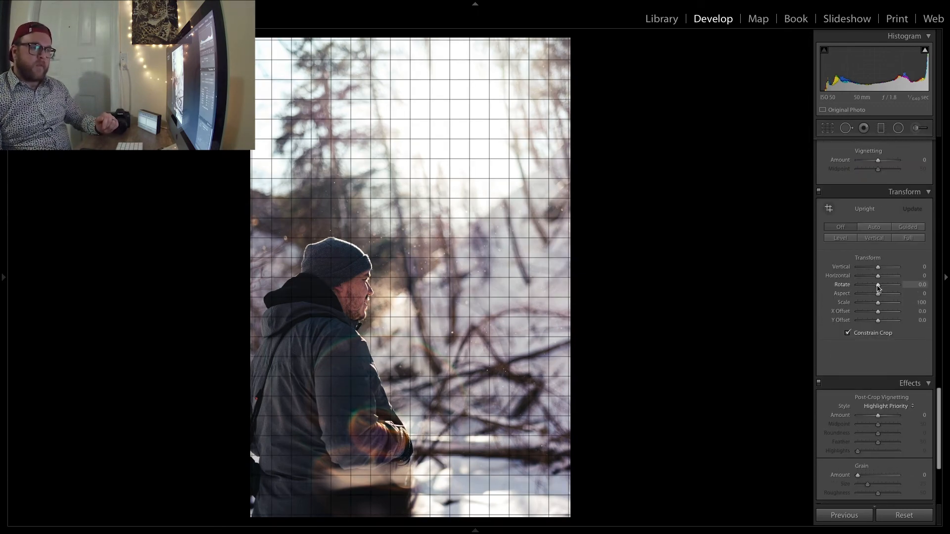
{"action": "left_click_drag", "start_coordinate": [878, 286], "coordinate": [885, 291]}
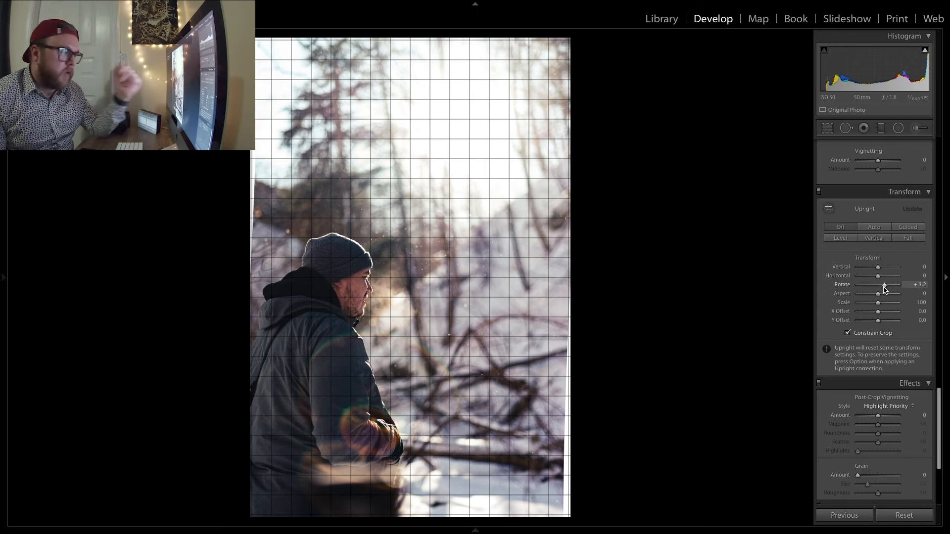
{"action": "left_click_drag", "start_coordinate": [885, 290], "coordinate": [883, 290]}
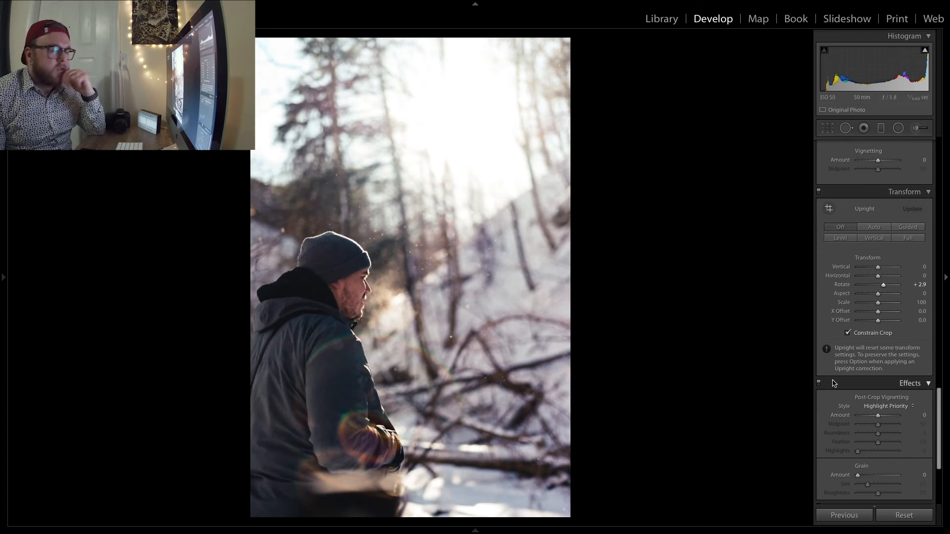
Add film grain with amount 14, size 63 and roughness 82, checking it up close with the effect off and on
{"action": "scroll", "coordinate": [861, 403], "scroll_direction": "down", "scroll_amount": 5}
{"action": "scroll", "coordinate": [861, 404], "scroll_direction": "down", "scroll_amount": 2}
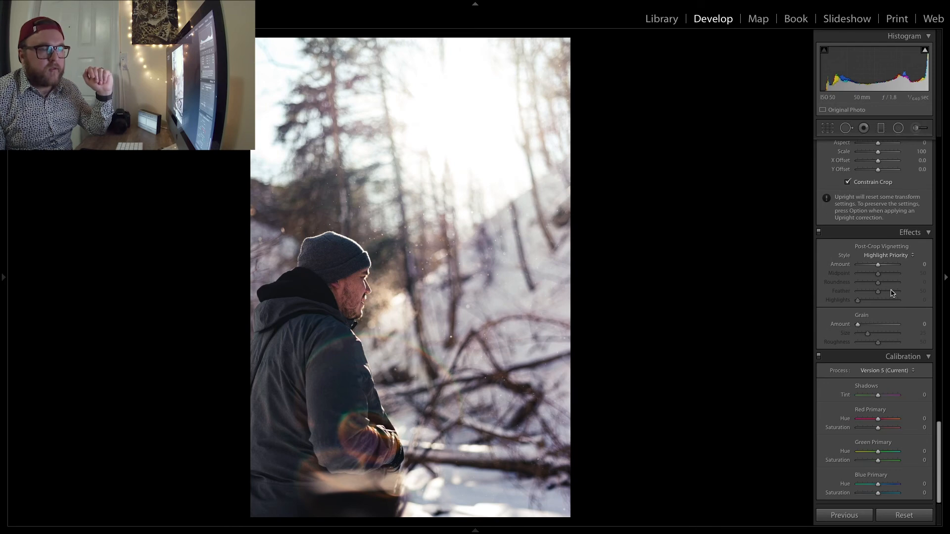
{"action": "left_click_drag", "start_coordinate": [858, 325], "coordinate": [864, 325]}
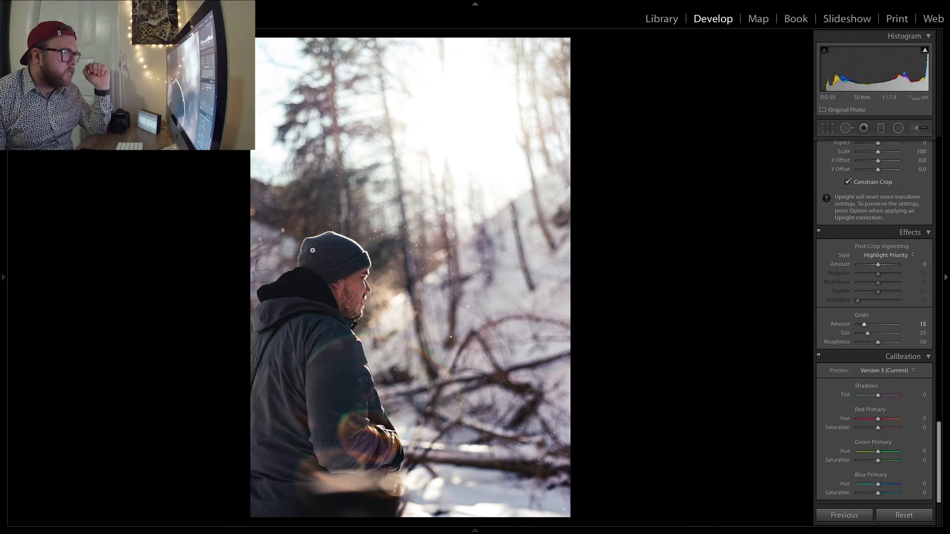
{"action": "left_click", "coordinate": [322, 230]}
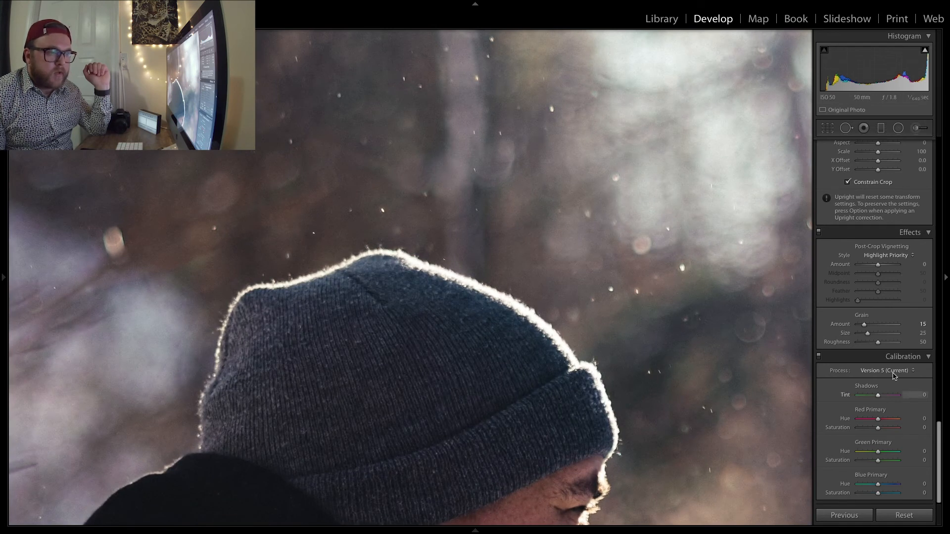
{"action": "left_click_drag", "start_coordinate": [877, 338], "coordinate": [946, 330]}
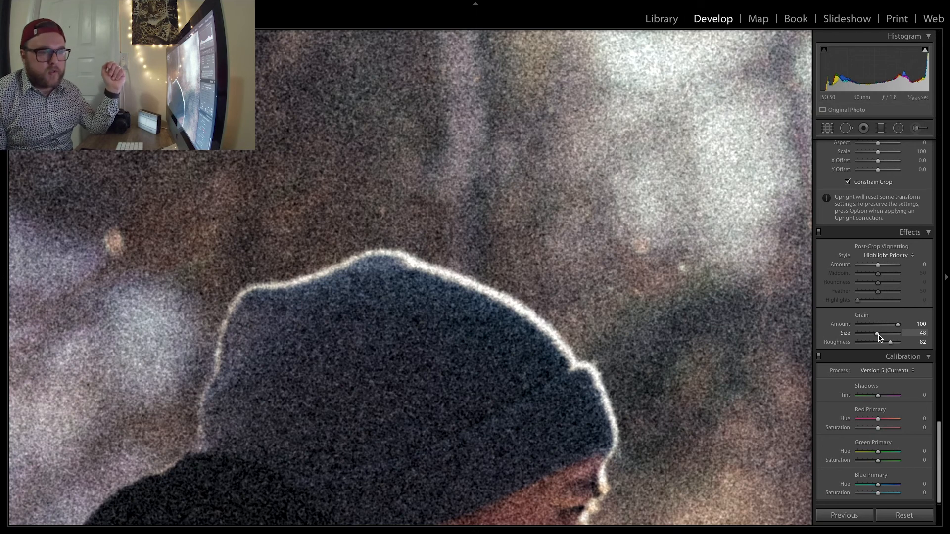
{"action": "left_click_drag", "start_coordinate": [878, 337], "coordinate": [863, 337]}
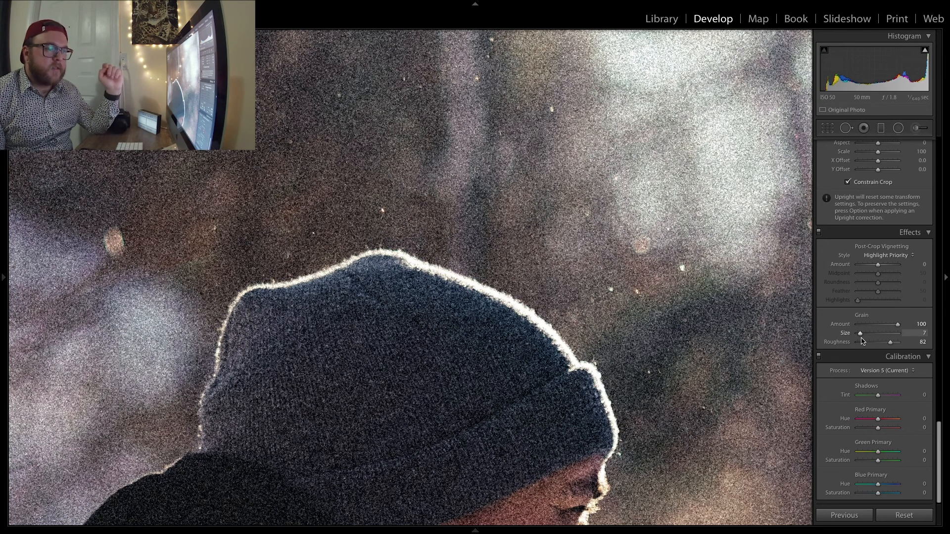
{"action": "left_click_drag", "start_coordinate": [862, 340], "coordinate": [863, 341]}
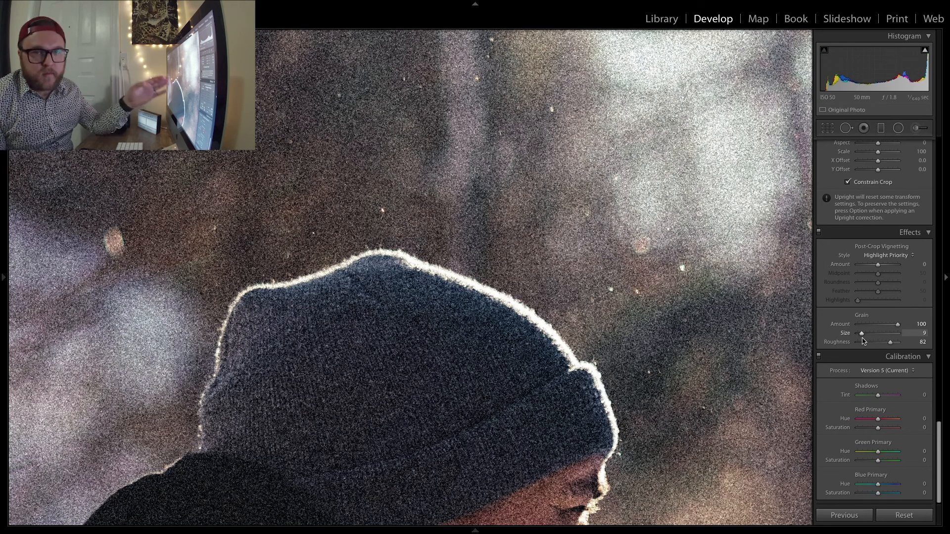
{"action": "left_click_drag", "start_coordinate": [863, 341], "coordinate": [891, 341]}
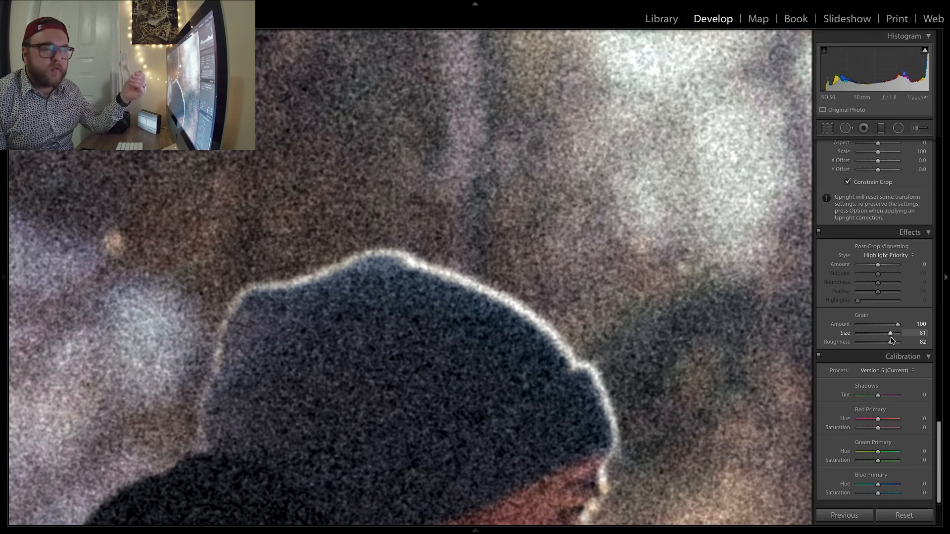
{"action": "left_click_drag", "start_coordinate": [892, 340], "coordinate": [865, 331]}
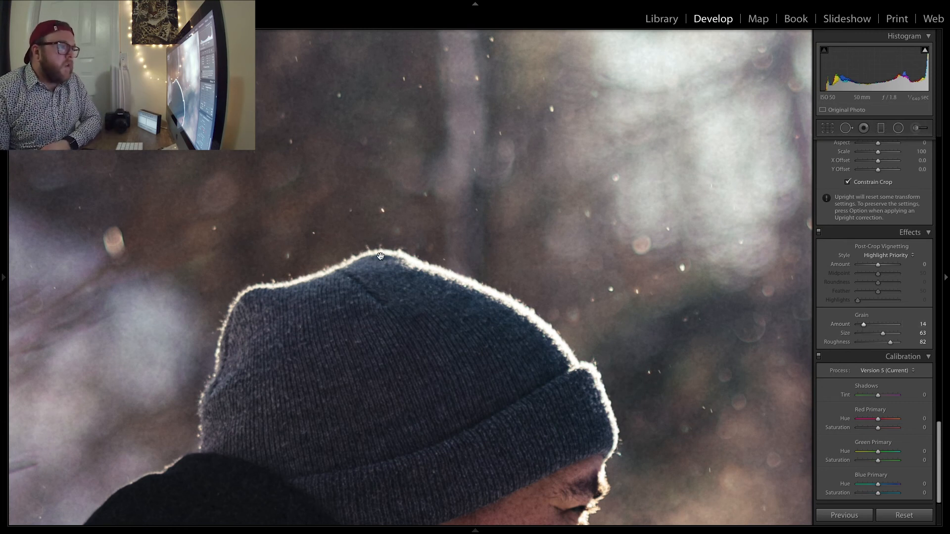
{"action": "left_click", "coordinate": [819, 233]}
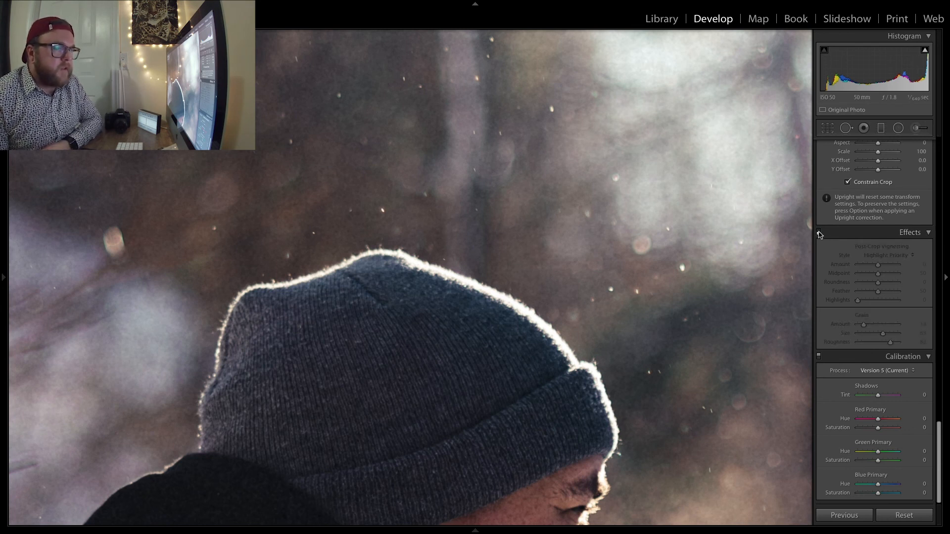
{"action": "left_click", "coordinate": [819, 233]}
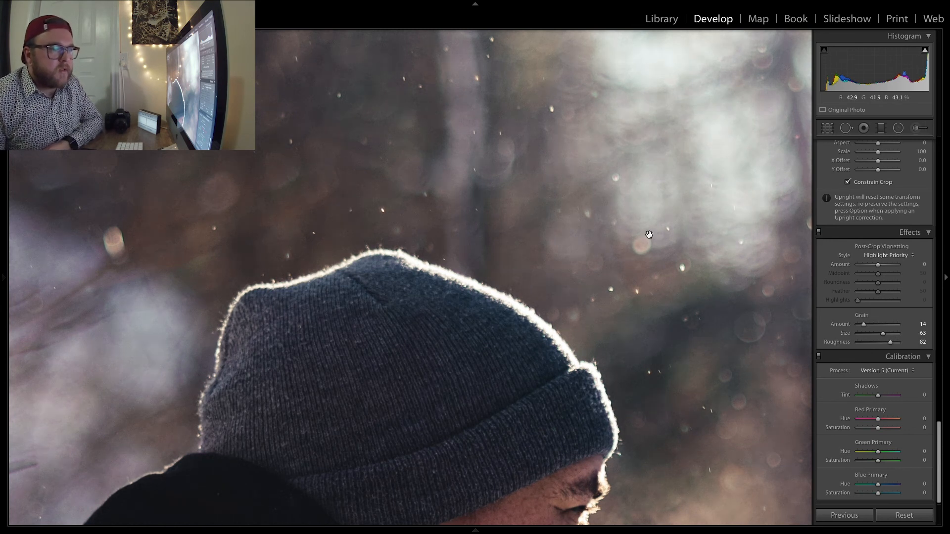
{"action": "left_click", "coordinate": [449, 242]}
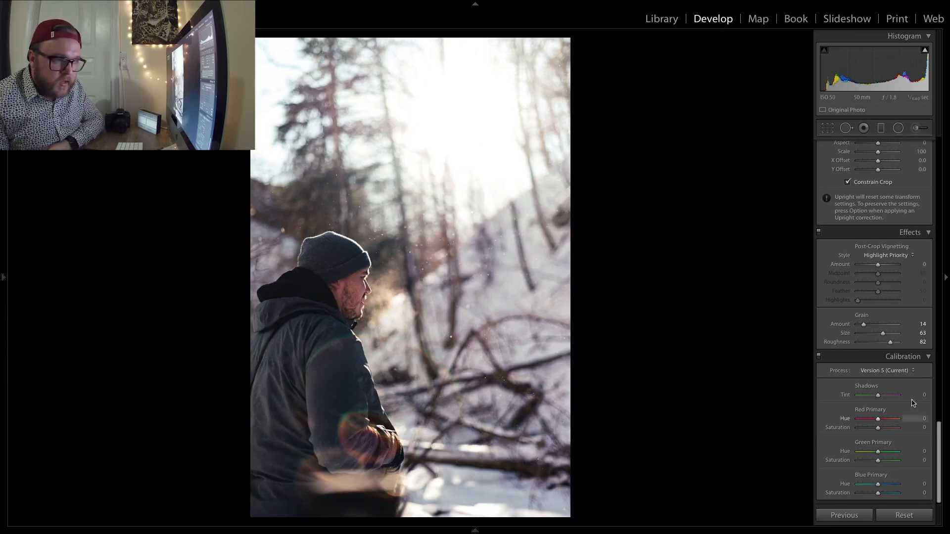
Calibrate the red primary to hue +4, saturation +19 and the green primary to hue −11, saturation −16, and compare with the original
{"action": "scroll", "coordinate": [878, 393], "scroll_direction": "down", "scroll_amount": 1}
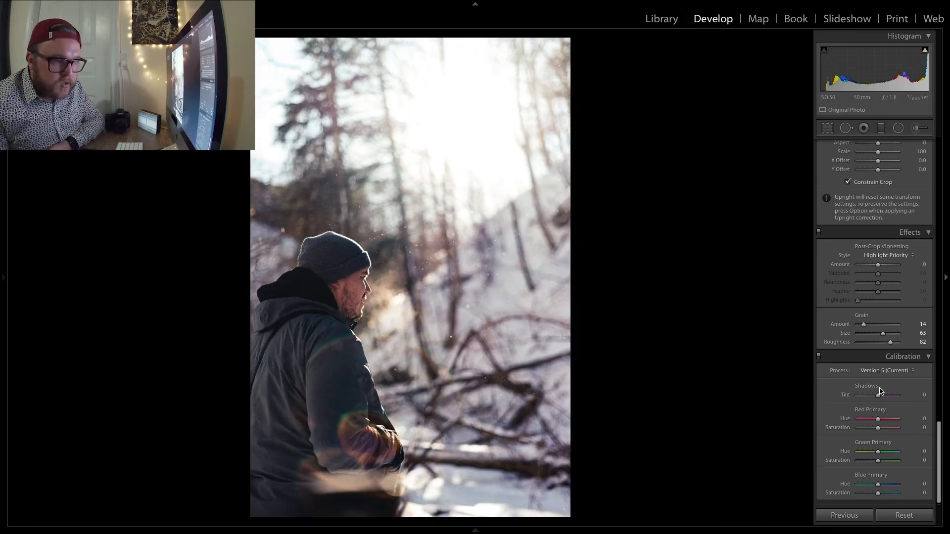
{"action": "mouse_move", "coordinate": [877, 420]}
{"action": "left_mouse_down"}
{"action": "mouse_move", "coordinate": [874, 433]}
{"action": "mouse_move", "coordinate": [879, 424]}
{"action": "left_mouse_up"}
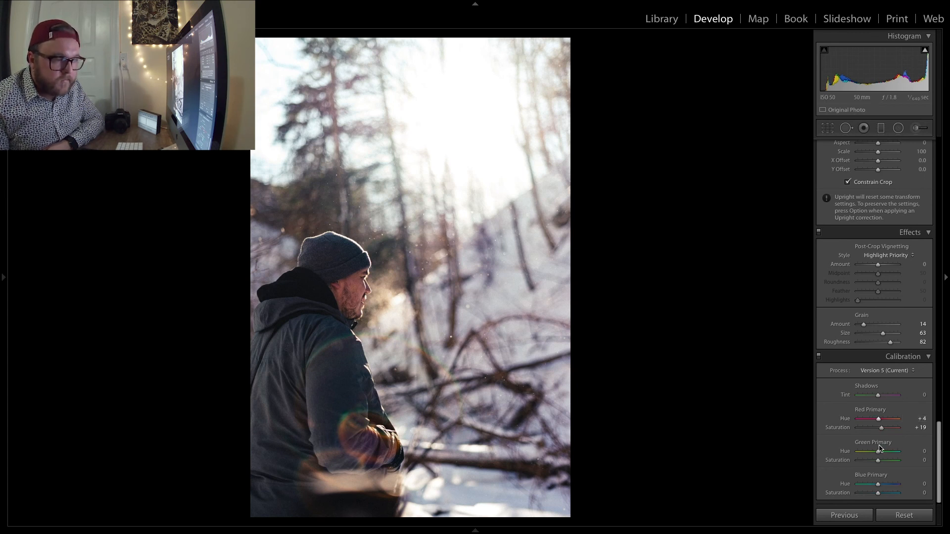
{"action": "left_click_drag", "start_coordinate": [879, 451], "coordinate": [876, 465]}
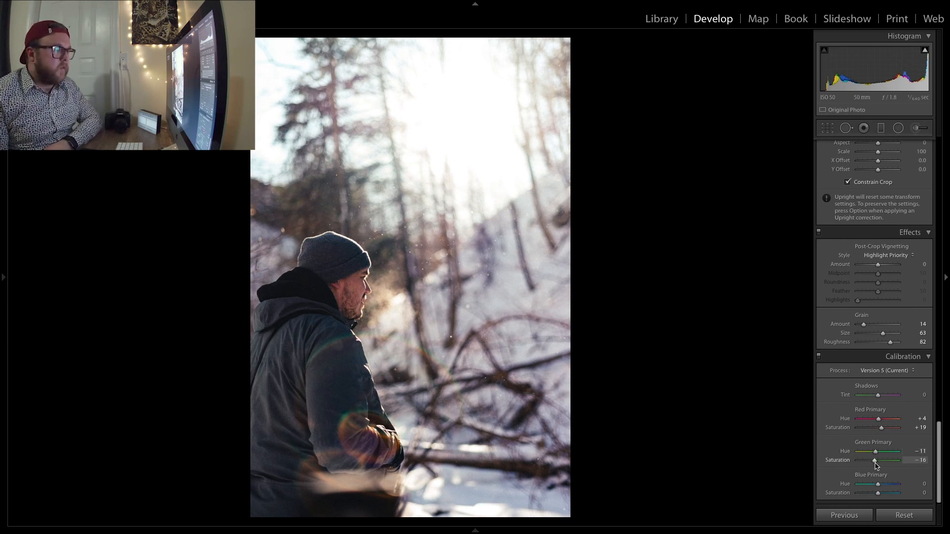
{"action": "scroll", "coordinate": [858, 462], "scroll_direction": "down", "scroll_amount": 2}
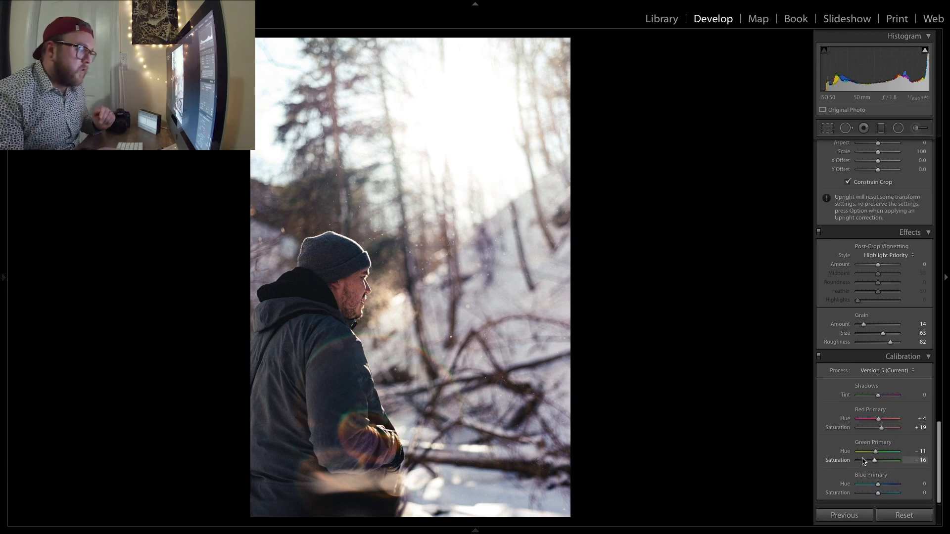
{"action": "key", "text": "backslash"}
{"action": "key", "text": "backslash"}
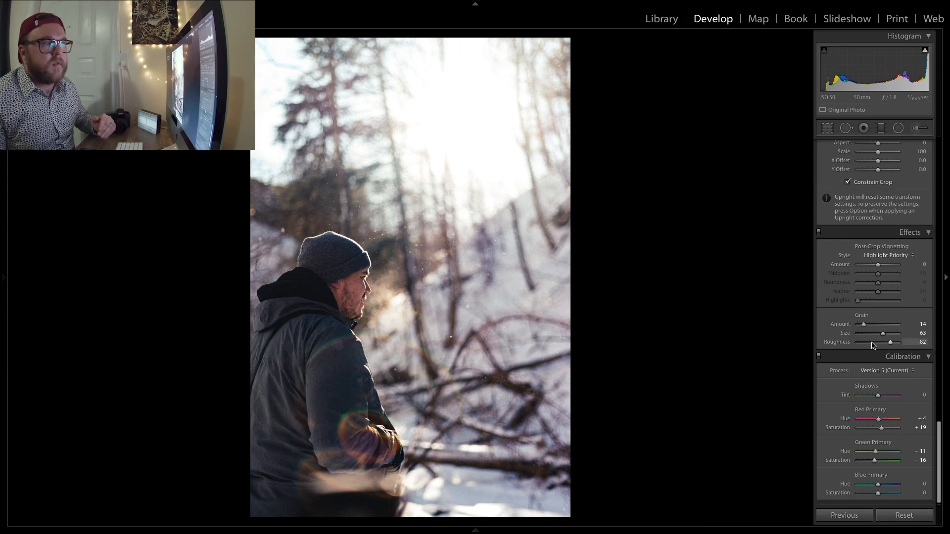
{"action": "scroll", "coordinate": [871, 255], "scroll_direction": "up", "scroll_amount": 15}
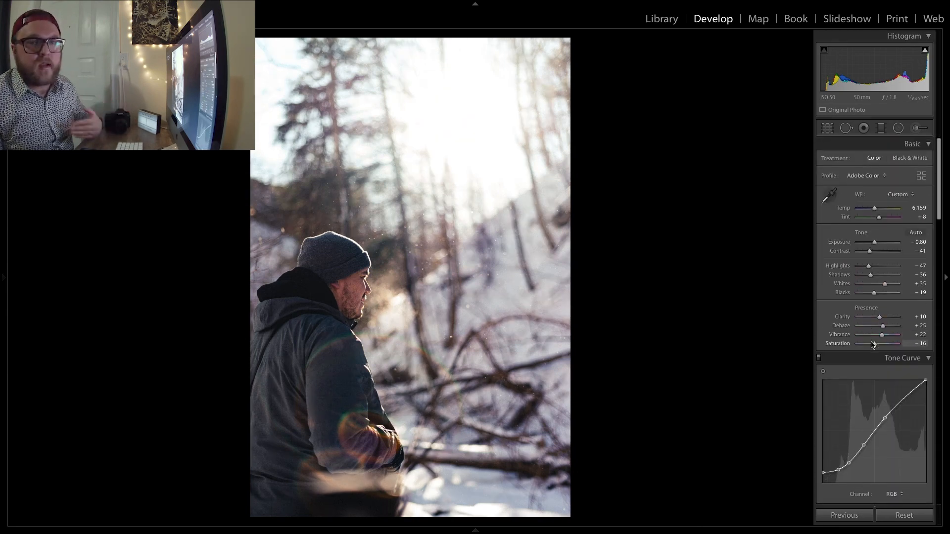